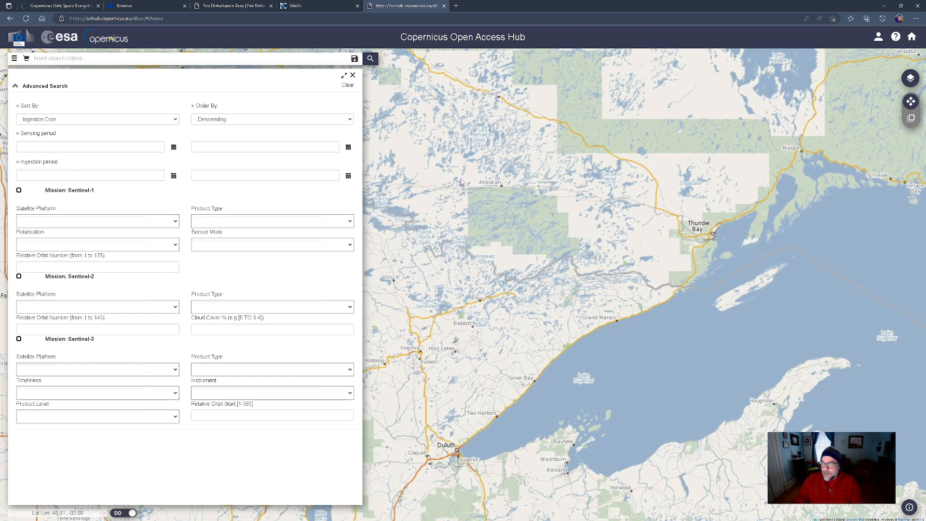
# Step: Draw a search rectangle from Atikokan across the park area to its south and select the Sentinel-2 mission
pyautogui.moveTo(461, 180); pyautogui.dragTo(586, 280)
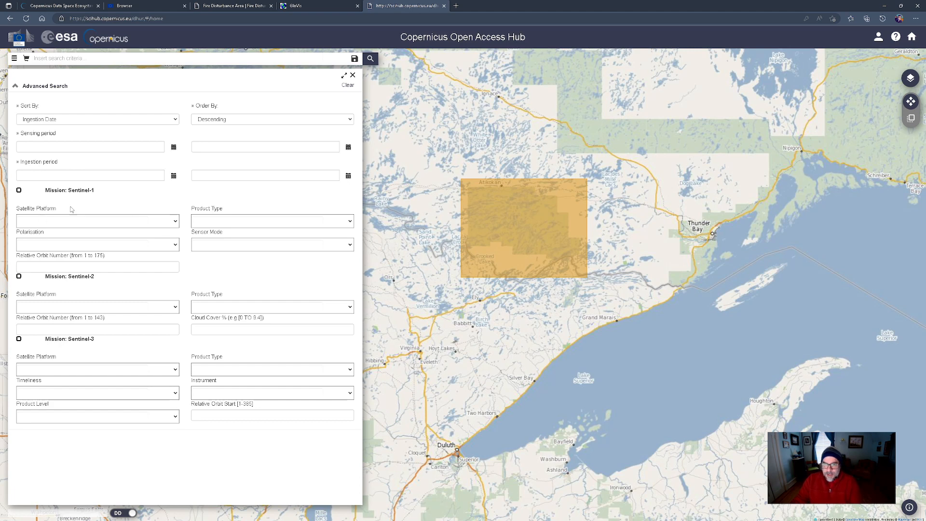
pyautogui.click(19, 278)
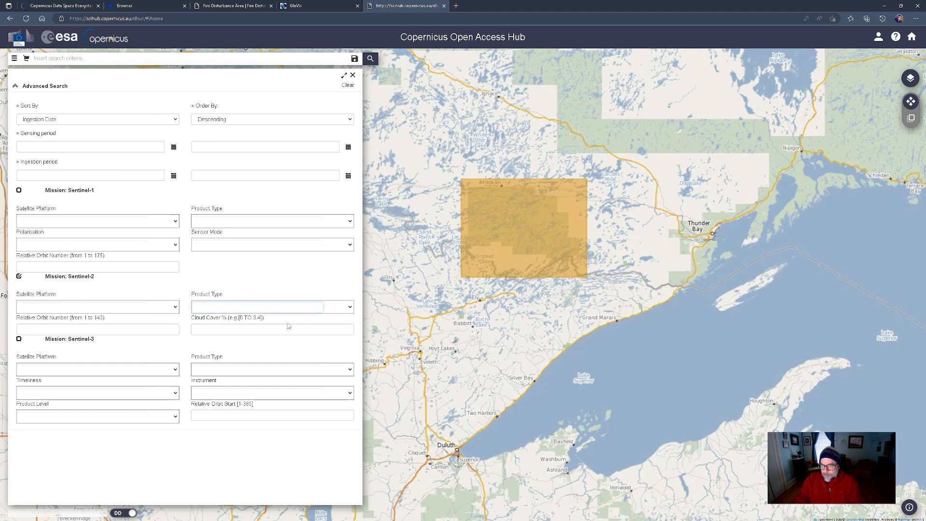
# Step: Limit the Sentinel-2 search to cloud cover [0 TO 20] and product type S2MSI2A
pyautogui.click(276, 332)
pyautogui.write('[')
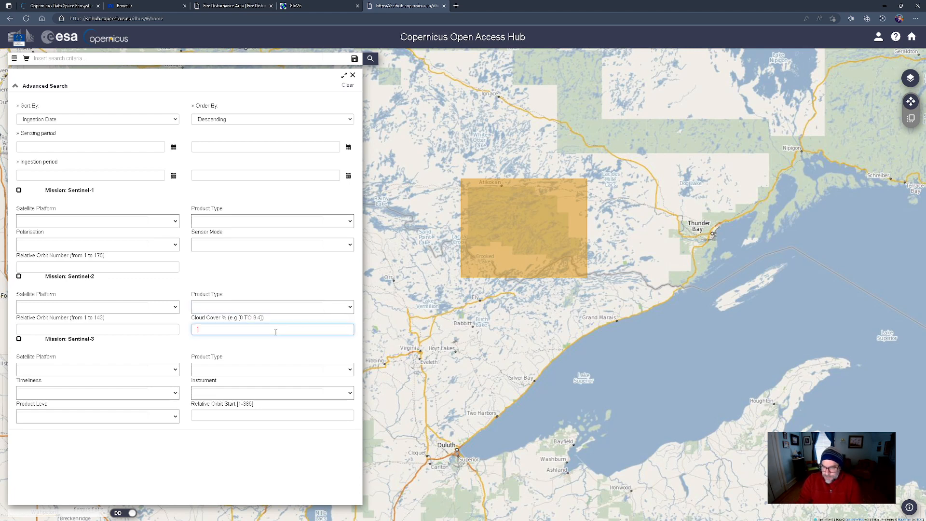
pyautogui.write('0')
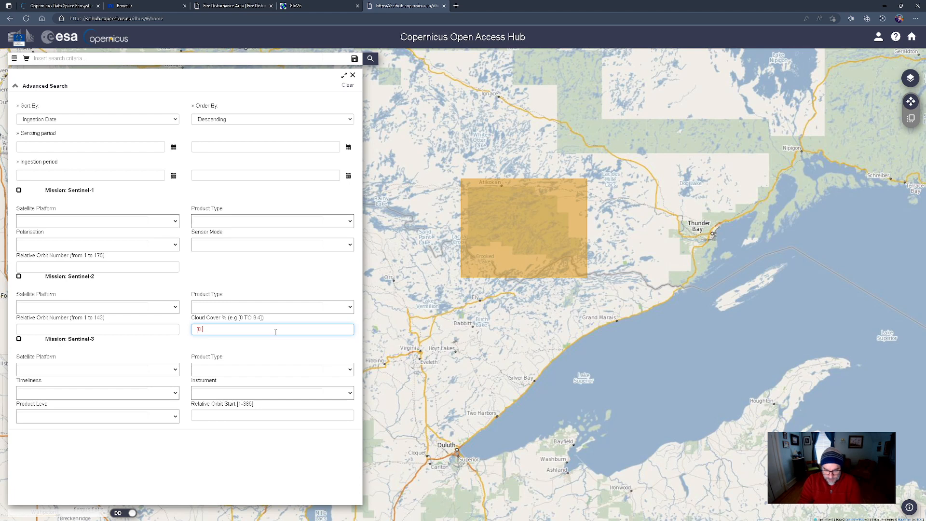
pyautogui.write(' TO 20')
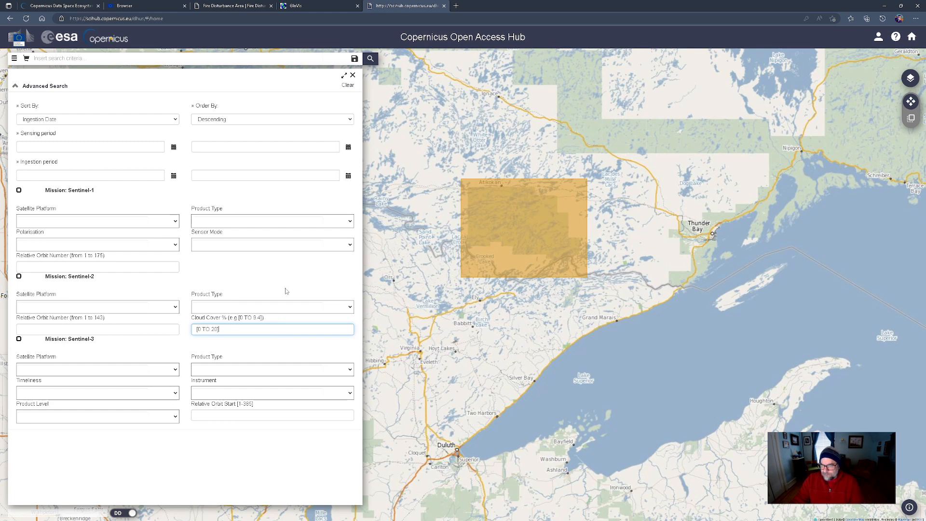
pyautogui.click(326, 308)
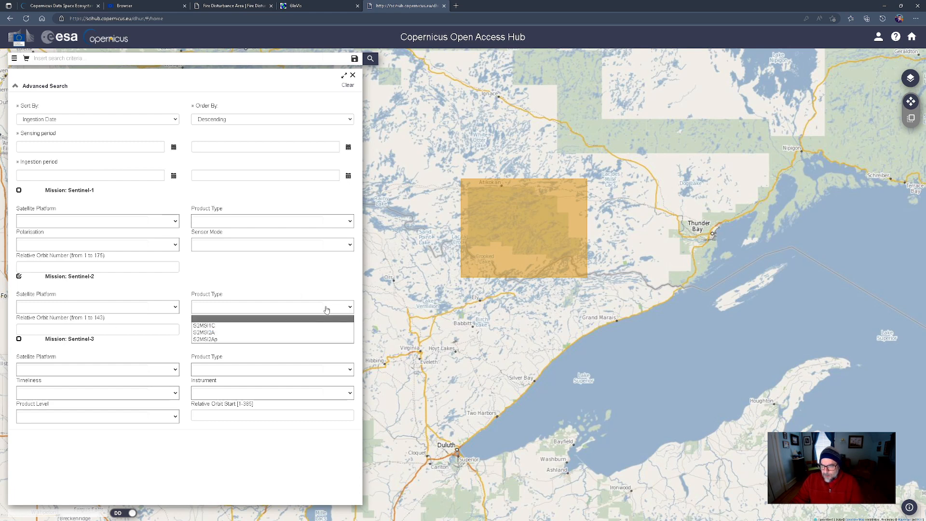
pyautogui.click(207, 333)
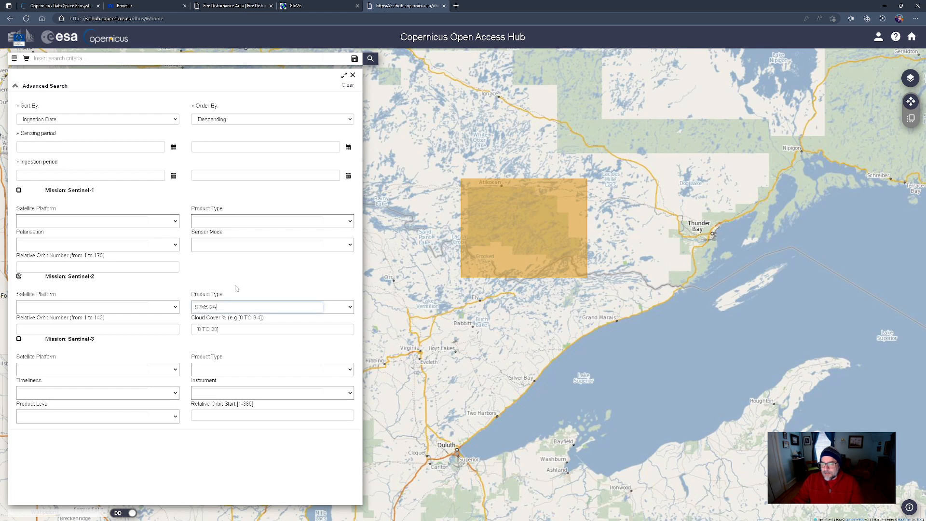
pyautogui.doubleClick(48, 277)
pyautogui.click(112, 292)
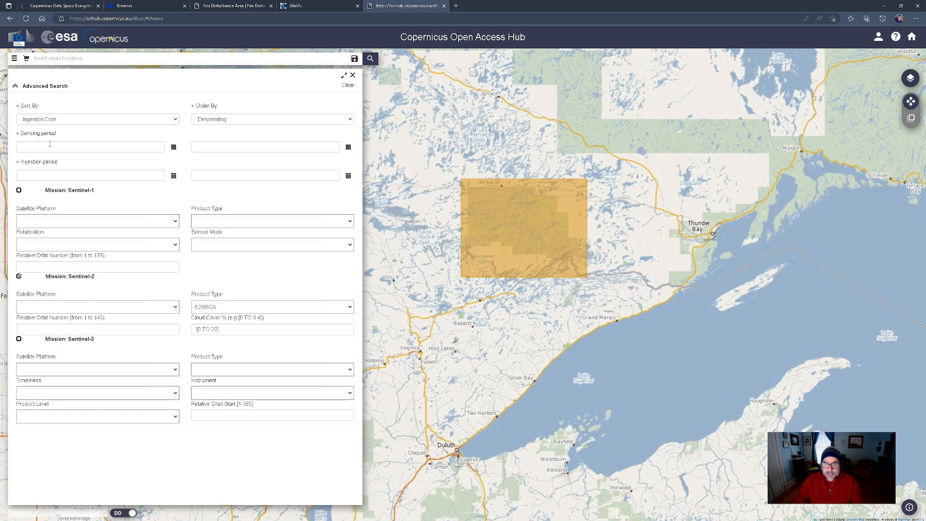
# Step: Check the fire's start and out dates in the Ontario GeoHub fire map and the Landsat scene date in GloVis, returning to Copernicus
pyautogui.click(174, 149)
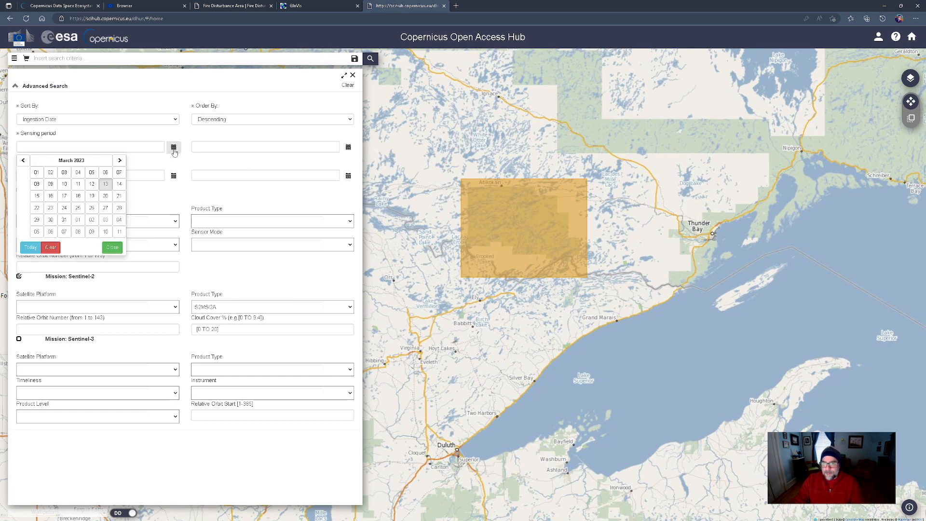
pyautogui.click(251, 6)
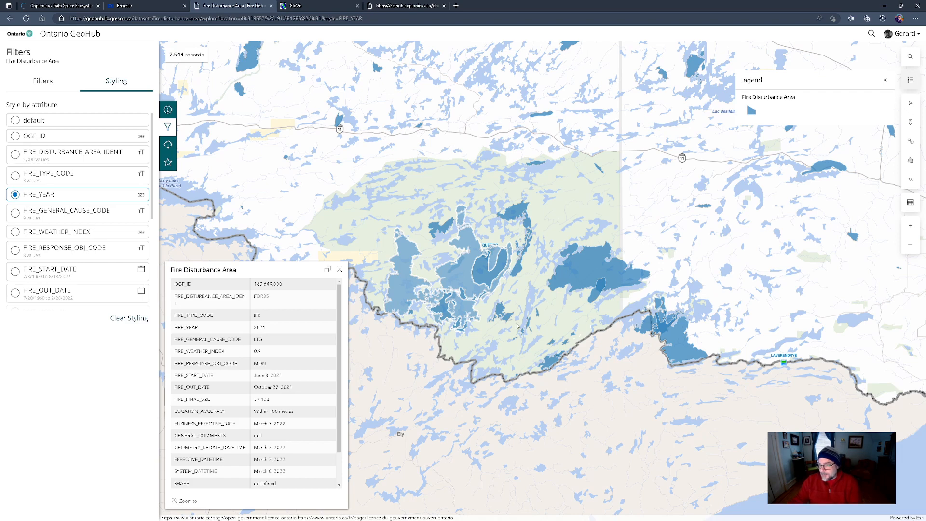
pyautogui.click(465, 268)
pyautogui.moveTo(254, 376); pyautogui.dragTo(290, 384)
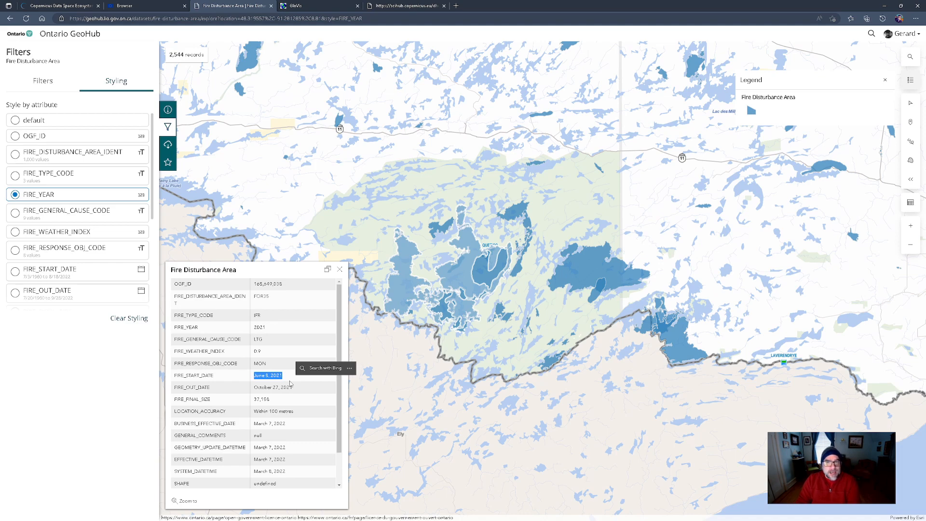
pyautogui.click(299, 5)
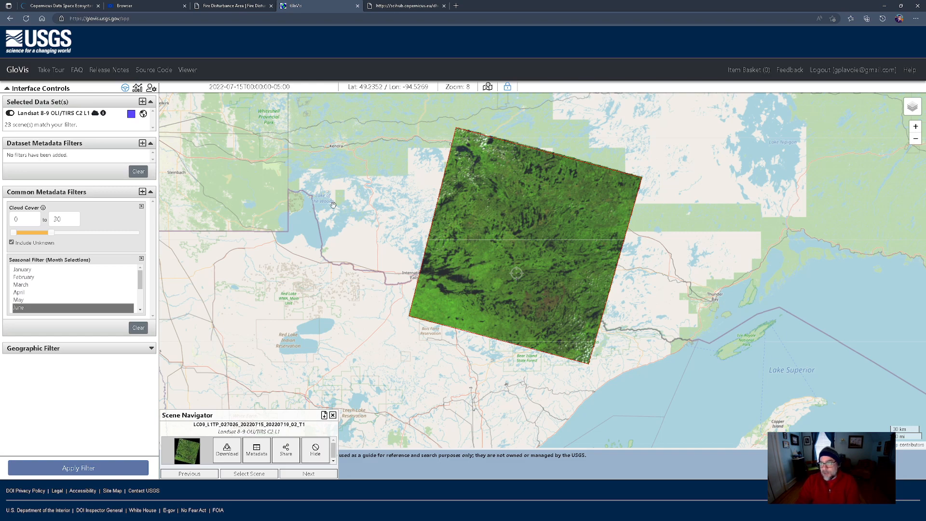
pyautogui.click(406, 5)
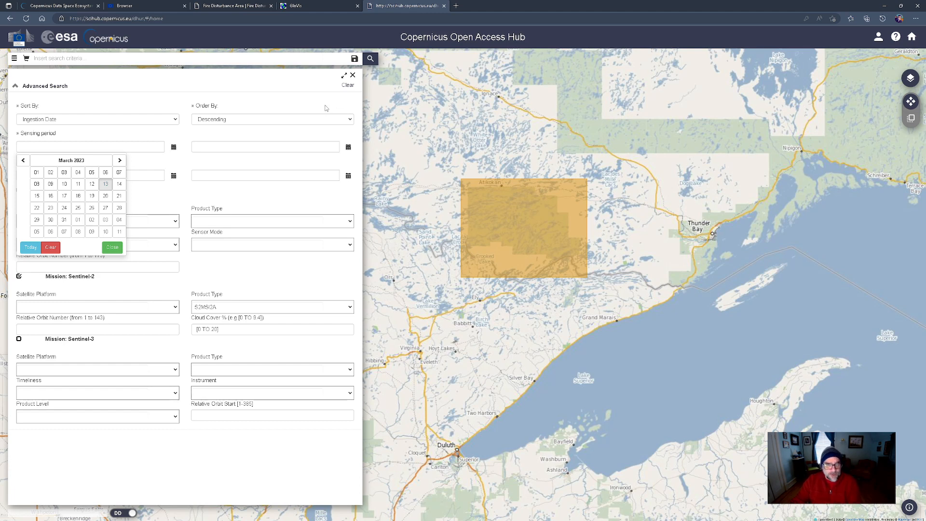
pyautogui.click(305, 104)
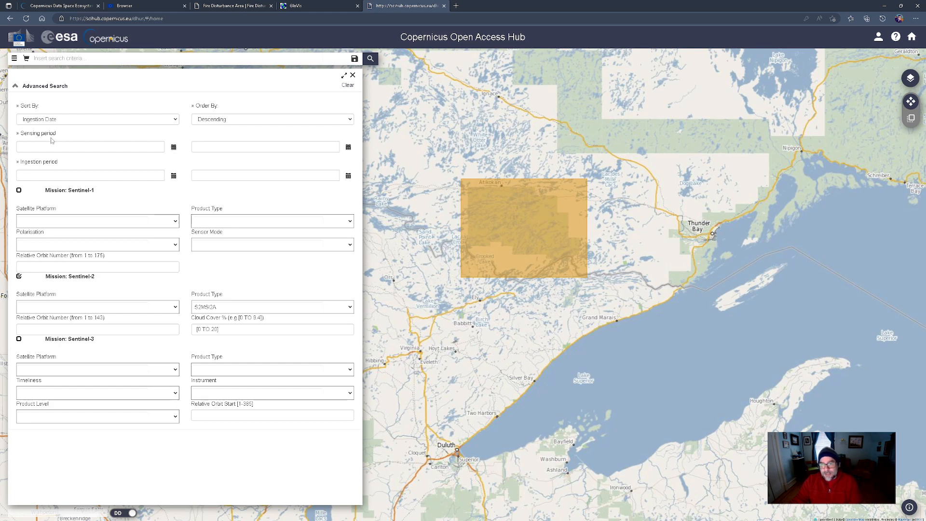
# Step: Set the start of the sensing period to June 1, 2022
pyautogui.click(174, 147)
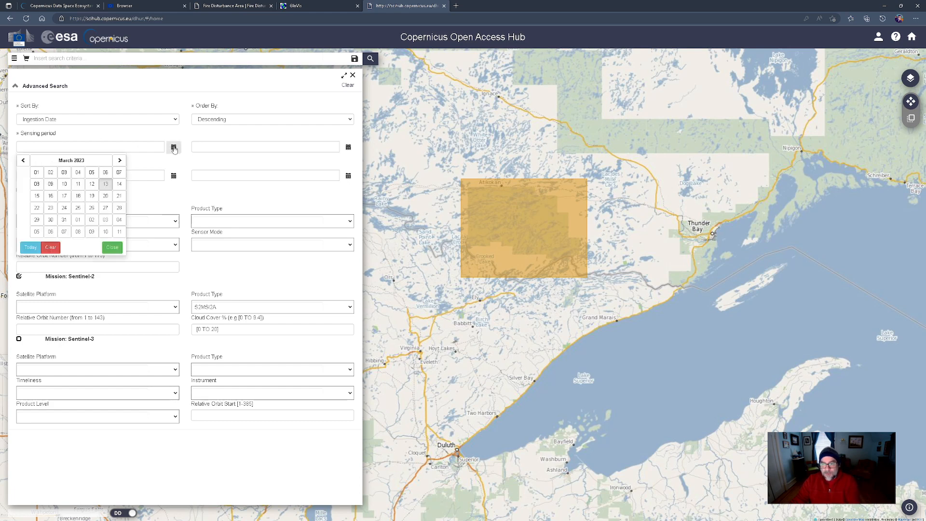
pyautogui.click(71, 160)
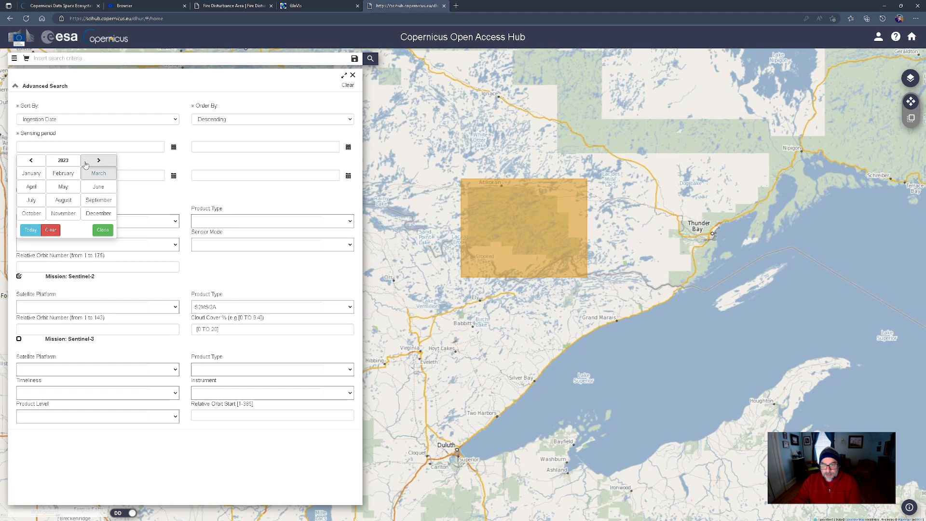
pyautogui.click(31, 161)
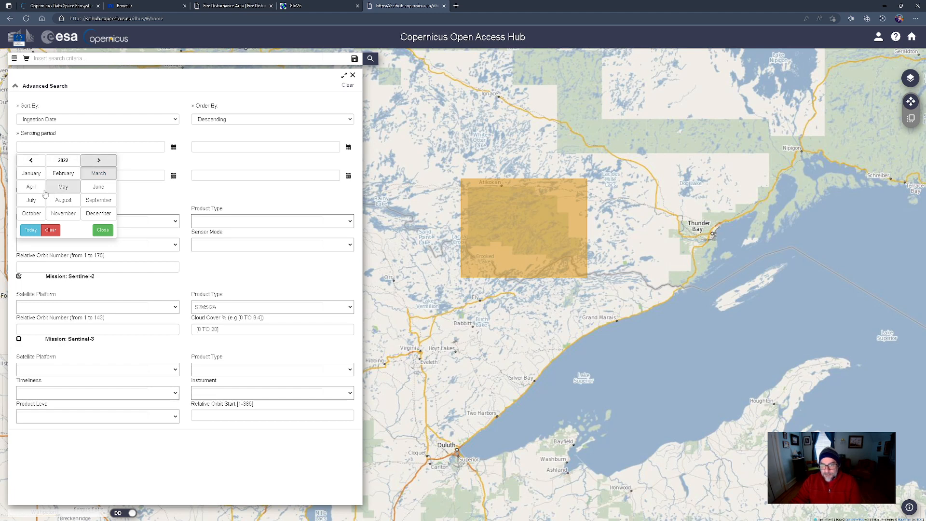
pyautogui.click(106, 190)
pyautogui.click(37, 180)
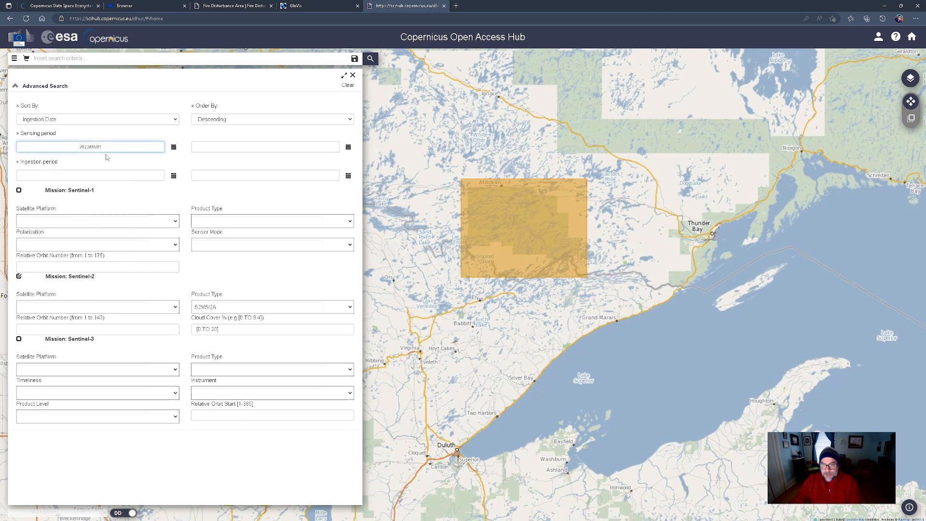
pyautogui.doubleClick(110, 146)
# Step: Set the end of the sensing period to September 1, 2022 and run the product search
pyautogui.click(232, 146)
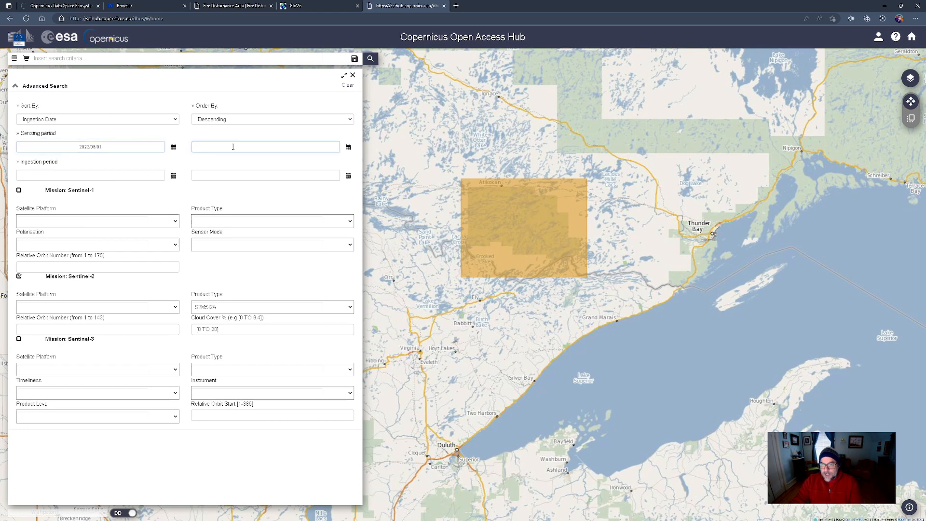
pyautogui.click(348, 147)
pyautogui.click(238, 160)
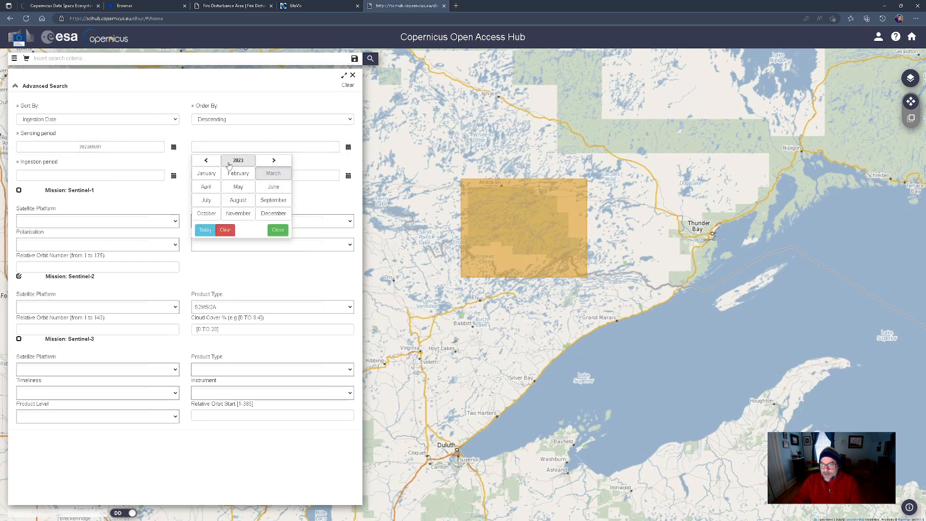
pyautogui.click(206, 164)
pyautogui.click(267, 201)
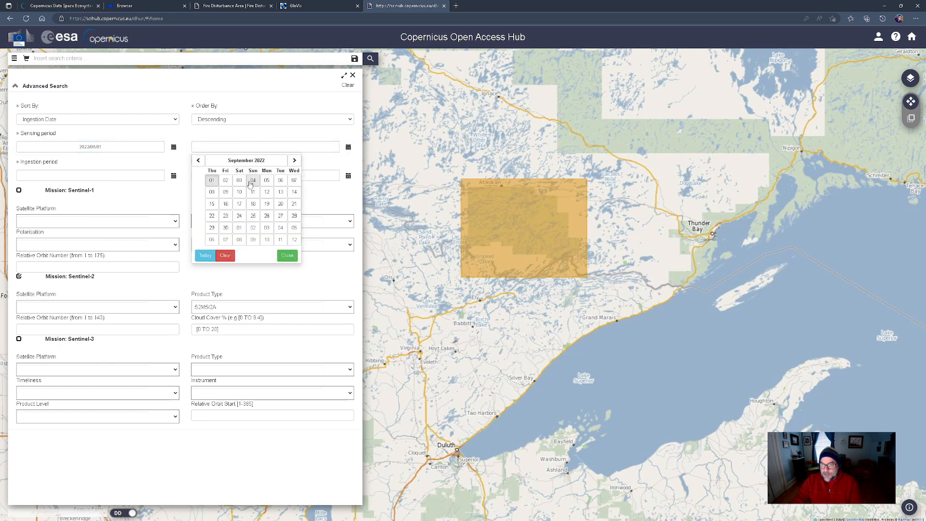
pyautogui.click(208, 183)
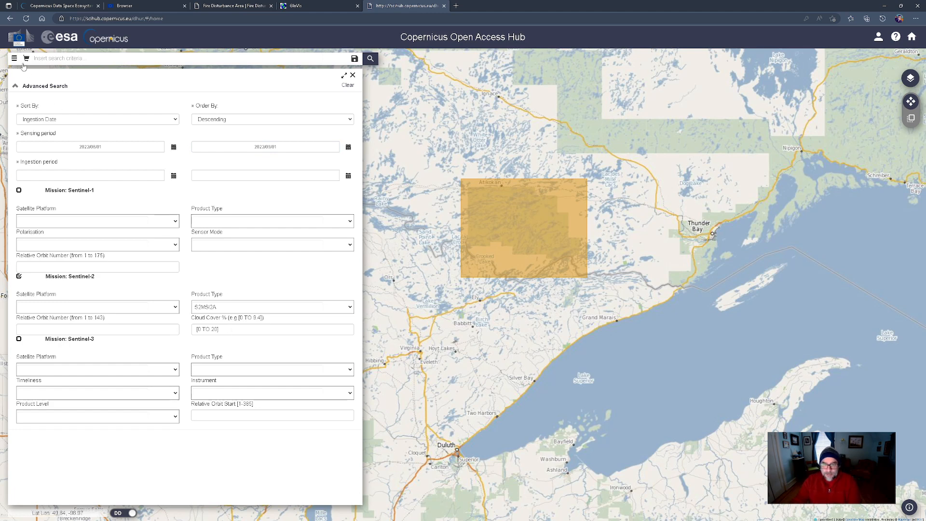
pyautogui.click(370, 59)
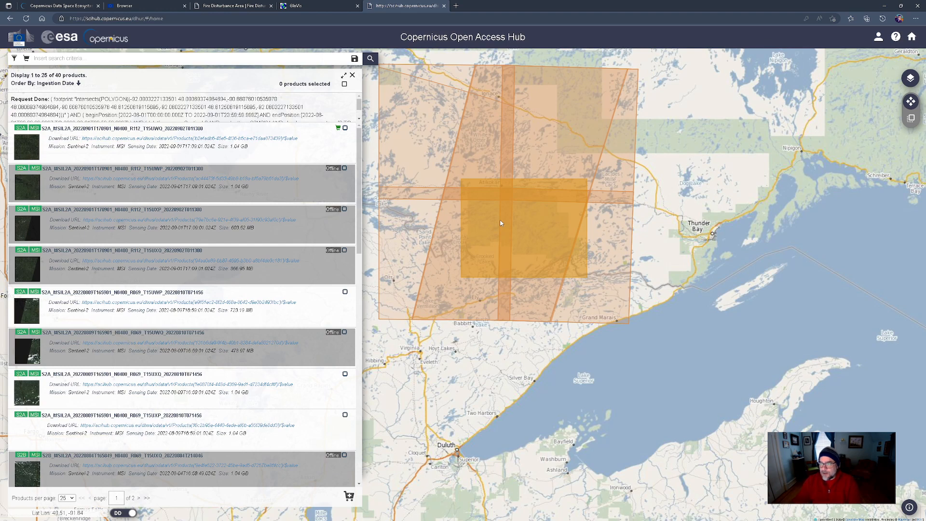
# Step: Inspect the result footprints, then switch to ArcGIS Pro and compare the Sentinel-2 tile index with the Quetico park boundary
pyautogui.moveTo(737, 194); pyautogui.dragTo(795, 254)
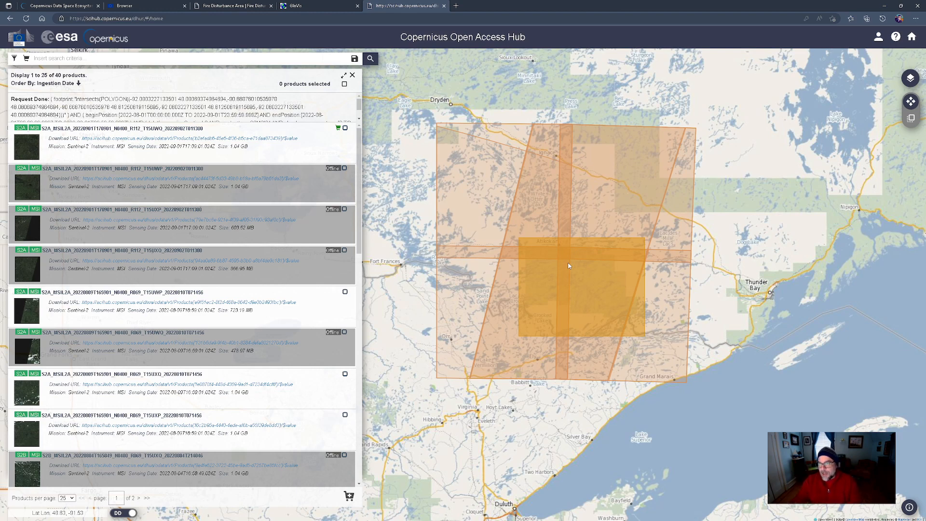
pyautogui.hotkey('alt', 'Tab')
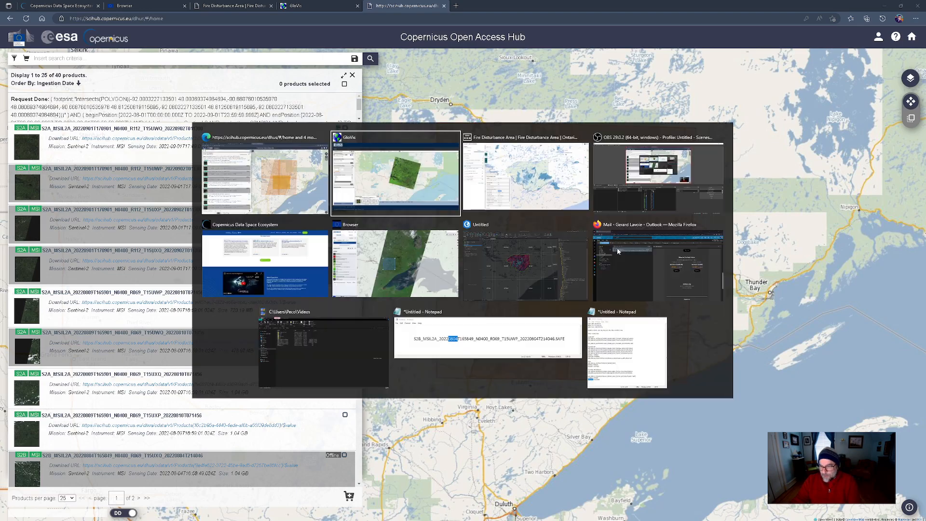
pyautogui.click(531, 253)
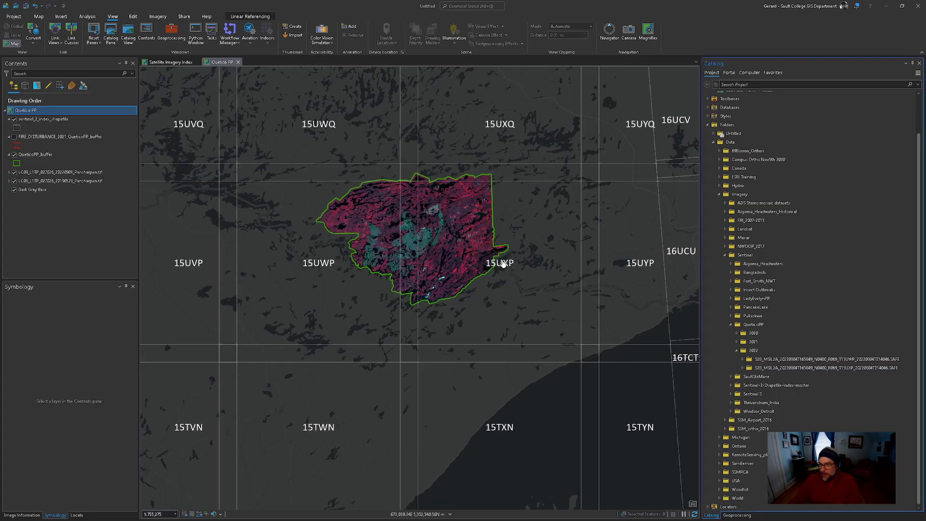
pyautogui.scroll(2, 500, 255)
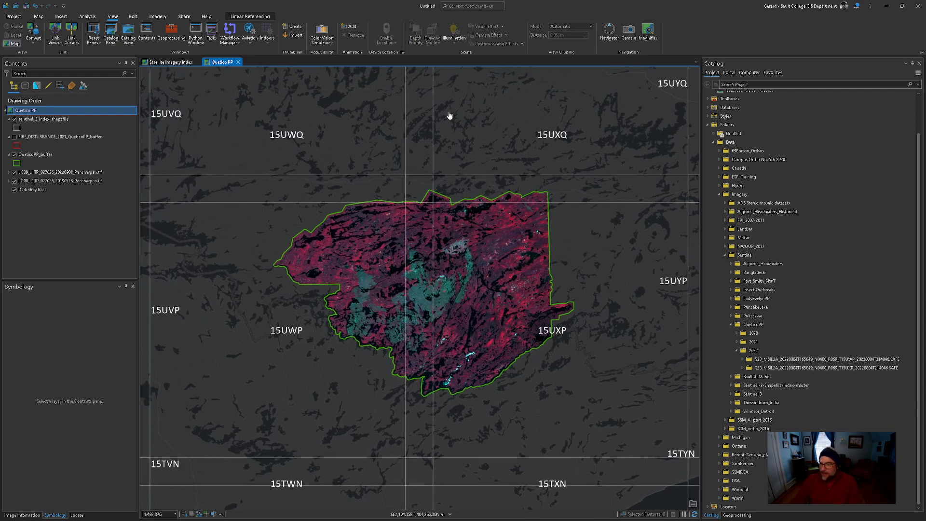
pyautogui.scroll(-1, 560, 256)
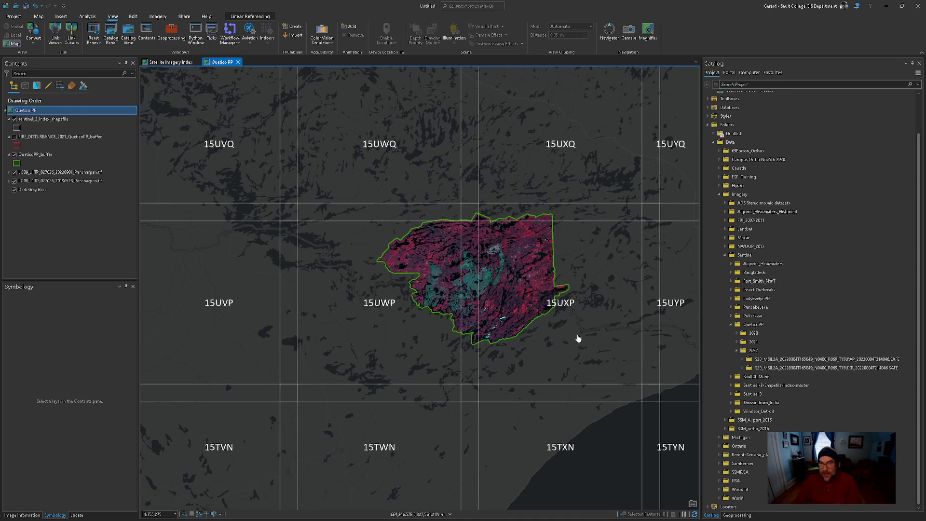
# Step: Identify index tiles 15UXP and 15UWP covering the park, close the pop-up and return to the Copernicus search results
pyautogui.click(597, 287)
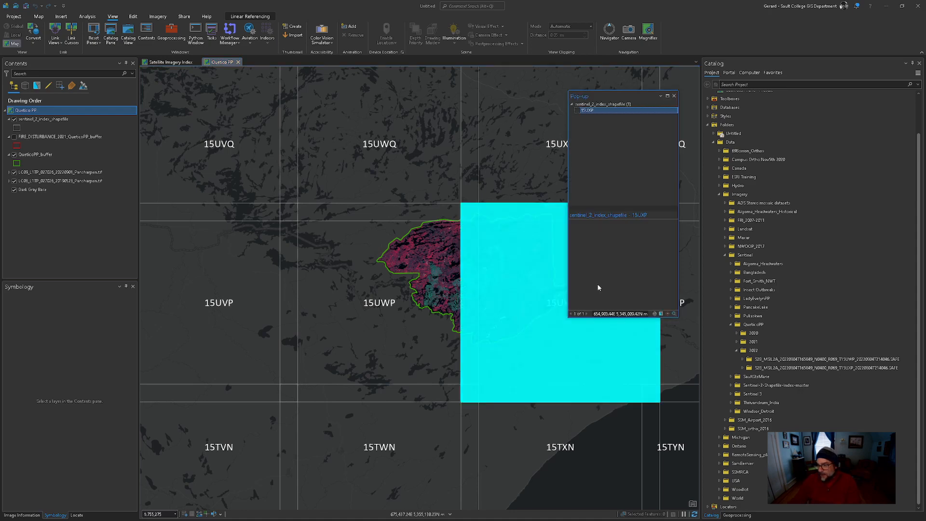
pyautogui.moveTo(641, 95); pyautogui.dragTo(735, 85)
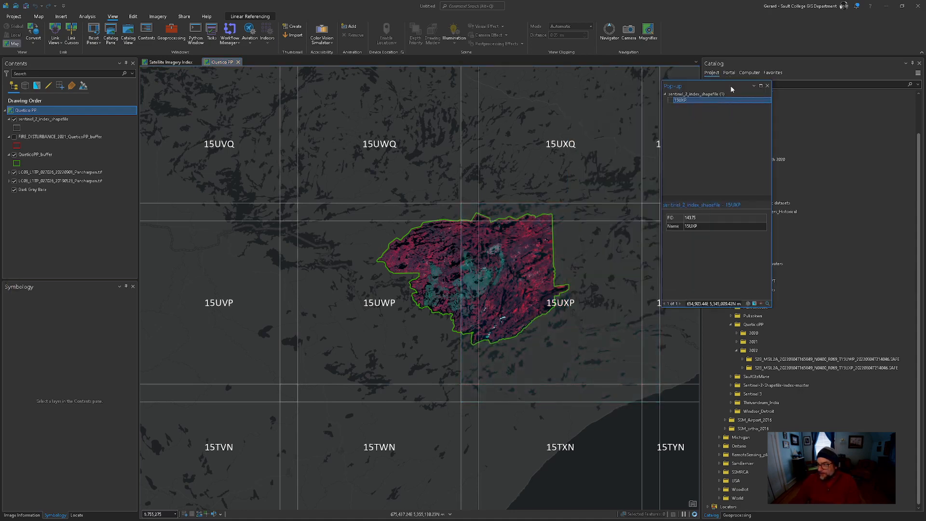
pyautogui.click(375, 293)
pyautogui.click(768, 86)
pyautogui.hotkey('alt', 'Tab')
pyautogui.click(423, 193)
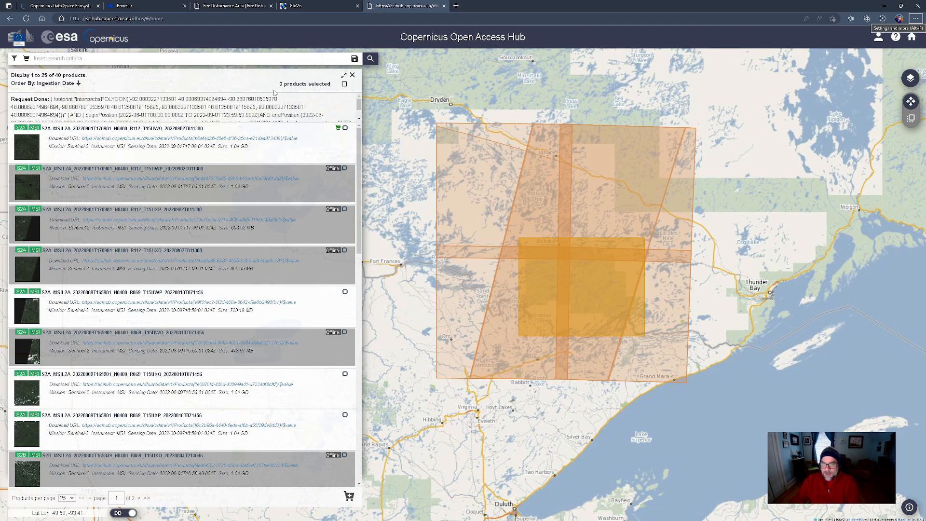
# Step: Check the tile ID in the first product's name, T15UWQ, and open its details to examine the footprint and quicklook
pyautogui.moveTo(83, 129)
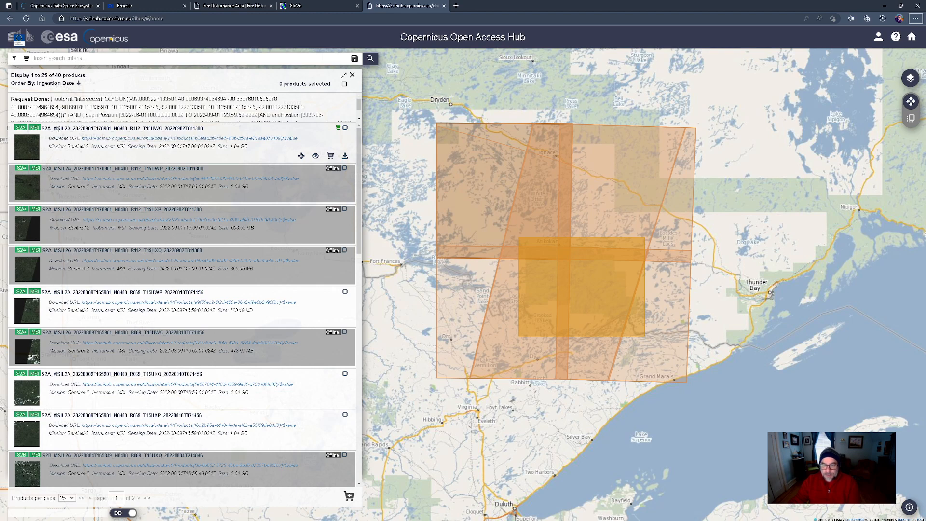
pyautogui.moveTo(151, 129); pyautogui.dragTo(164, 128)
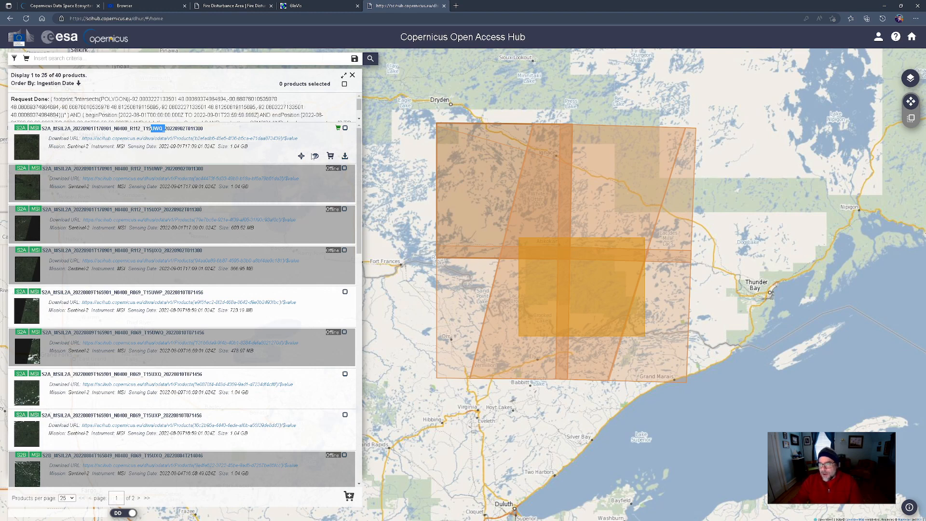
pyautogui.click(345, 127)
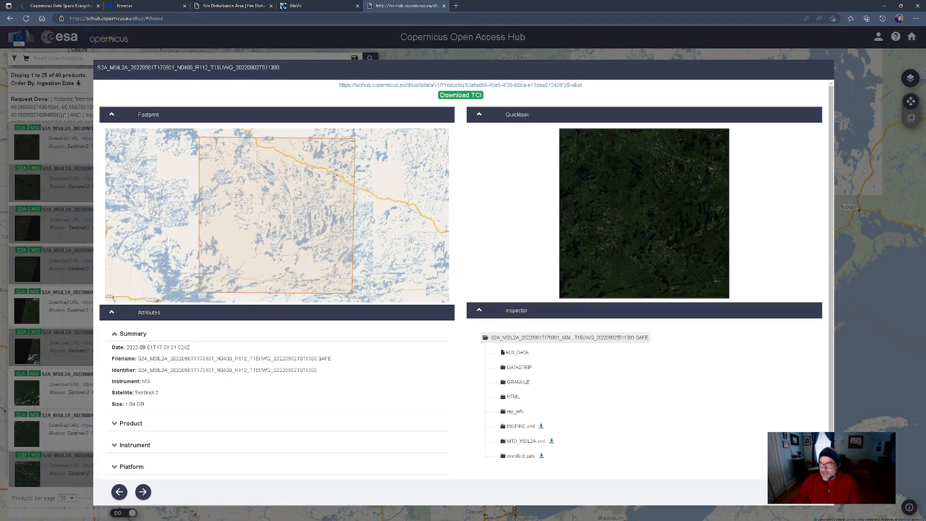
pyautogui.scroll(-1, 386, 216)
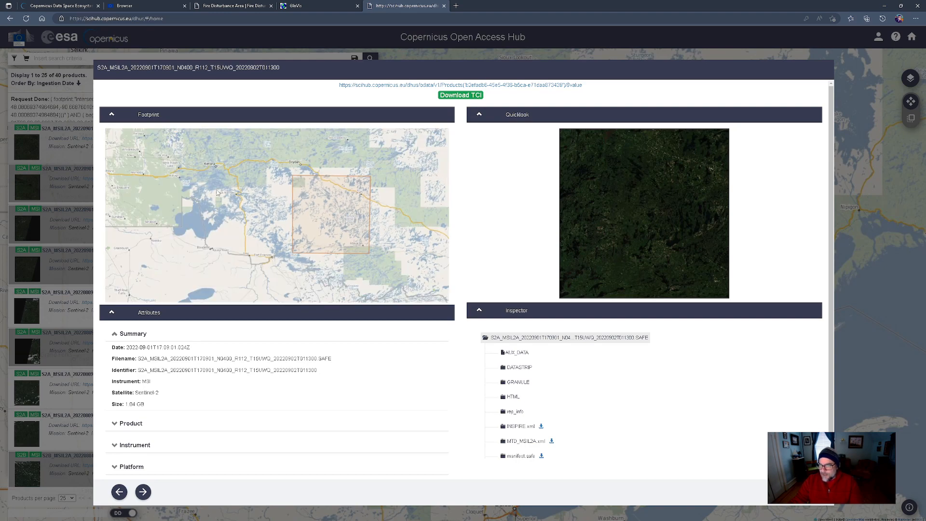
# Step: Compare the T15UWQ footprint with the park area, then open the next product, T15UWP, and check its sensing date and footprint
pyautogui.moveTo(256, 210)
pyautogui.mouseDown()
pyautogui.moveTo(206, 168)
pyautogui.moveTo(243, 206)
pyautogui.mouseUp()
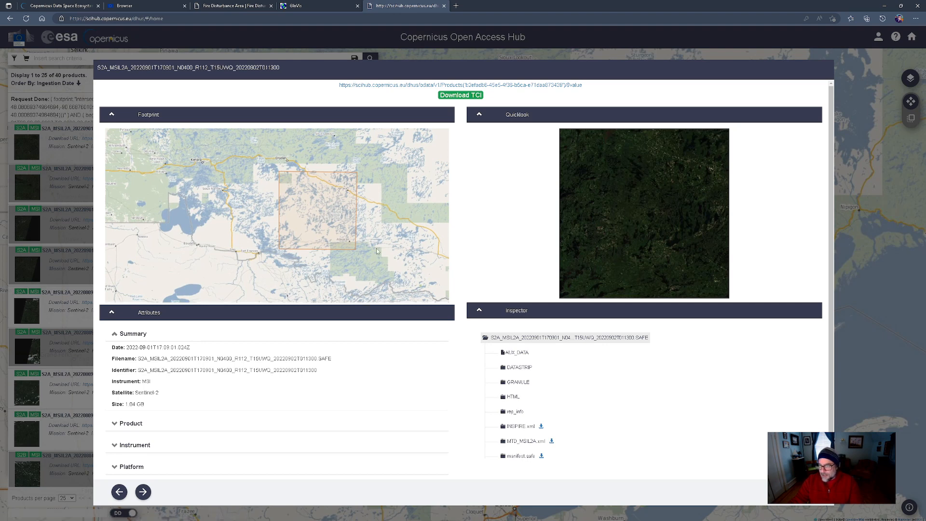
pyautogui.moveTo(377, 247); pyautogui.dragTo(347, 212)
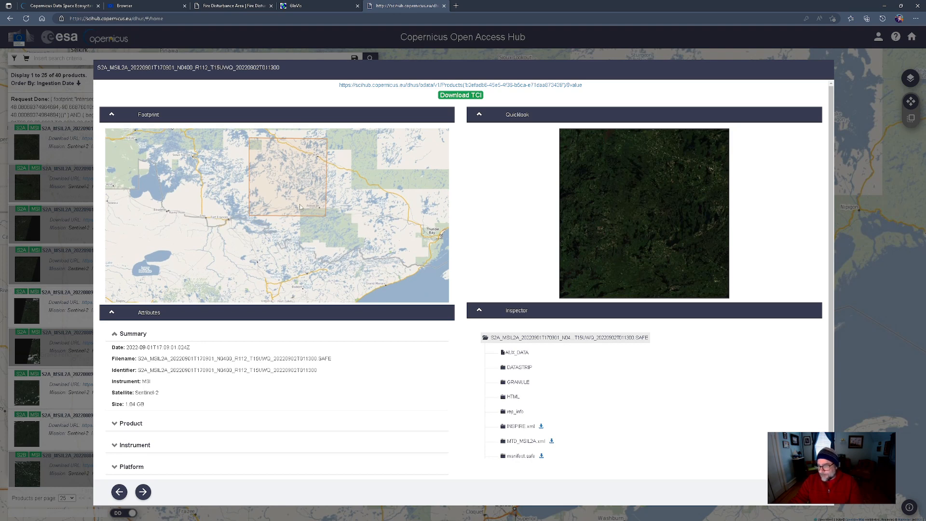
pyautogui.click(143, 492)
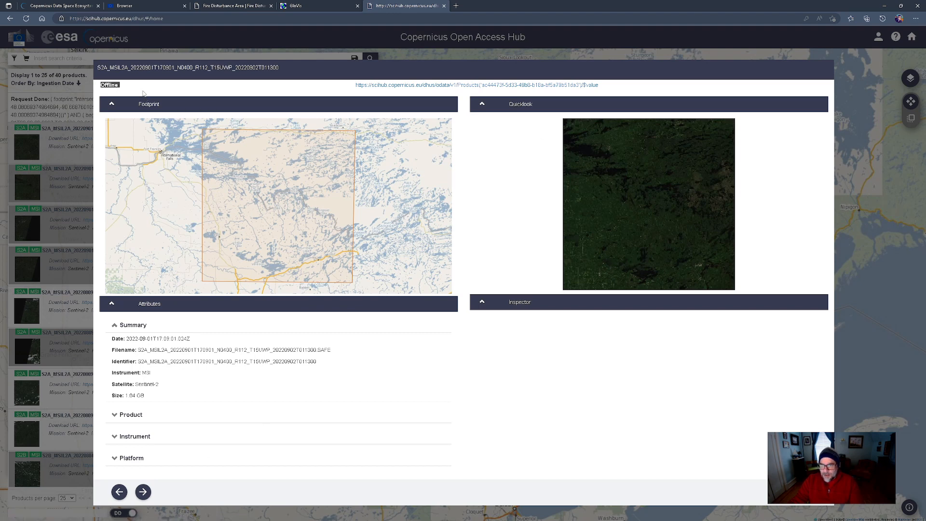
pyautogui.moveTo(144, 68); pyautogui.dragTo(157, 70)
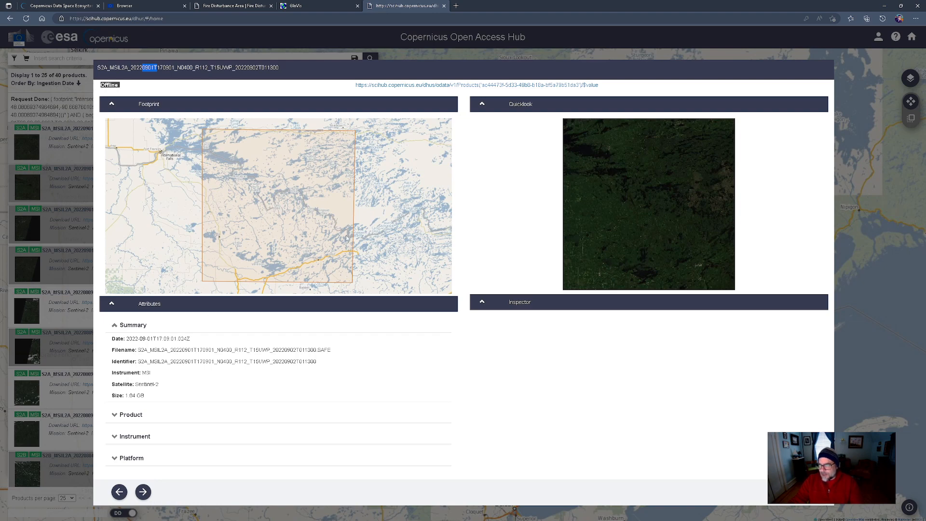
pyautogui.scroll(-2, 384, 219)
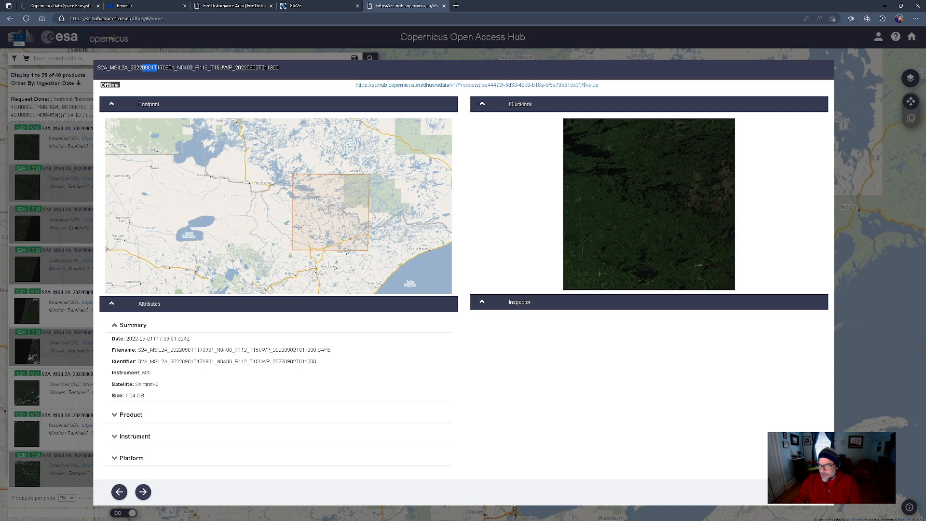
# Step: Go through the following products, from T15UXP and T15UXQ to the August 9 T15UWP scene, comparing their footprints and quicklooks
pyautogui.click(143, 492)
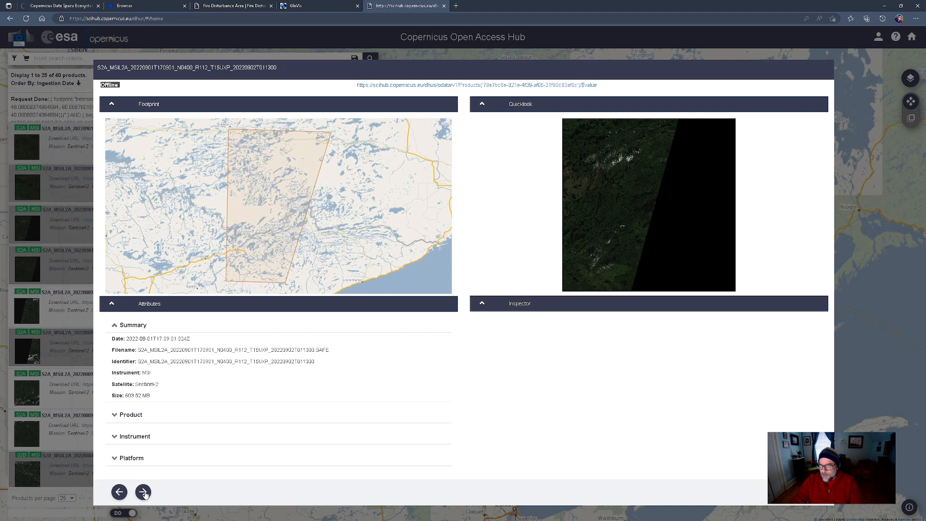
pyautogui.scroll(-1, 365, 235)
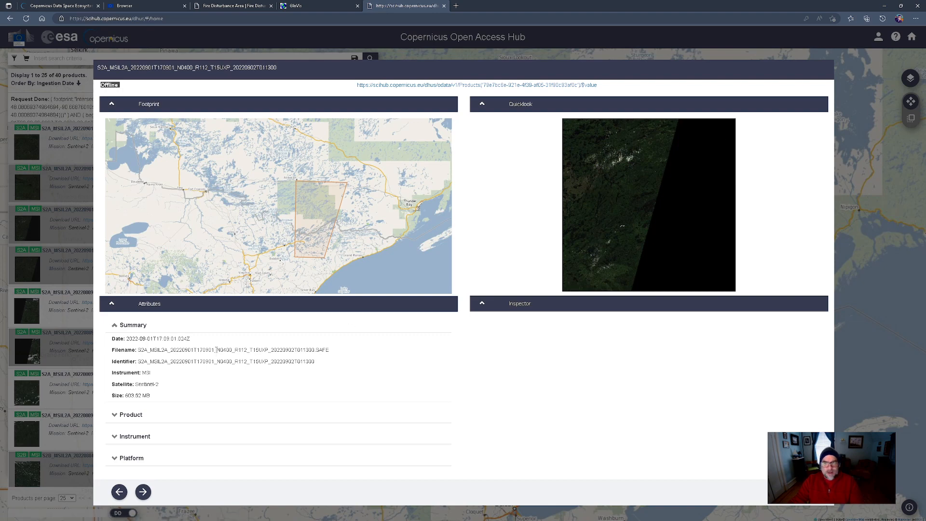
pyautogui.click(143, 492)
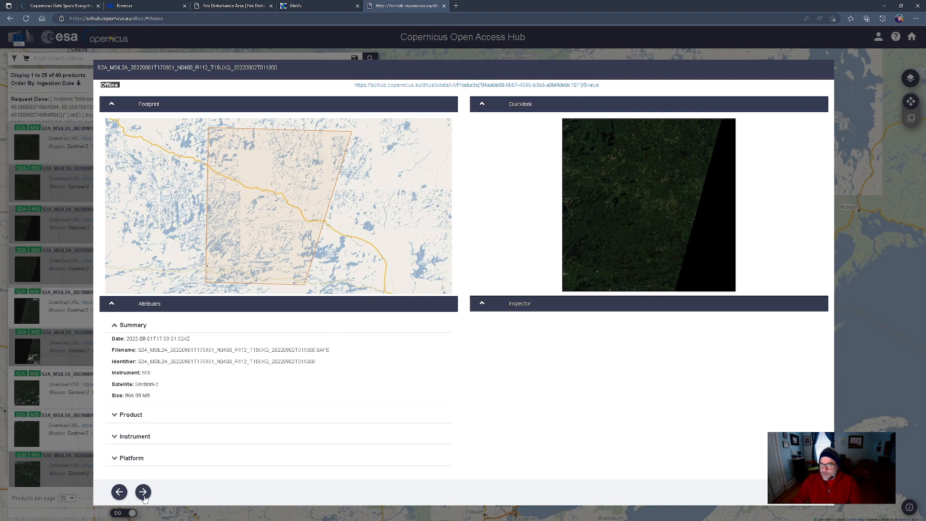
pyautogui.click(144, 495)
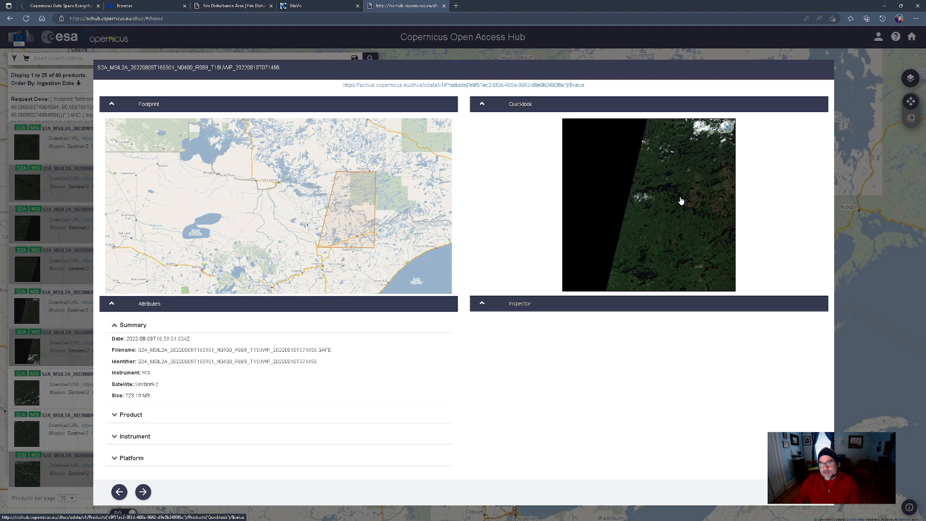
# Step: Glance at the Copernicus Data Space Ecosystem page, then return to the Open Access Hub and close the product details
pyautogui.click(42, 5)
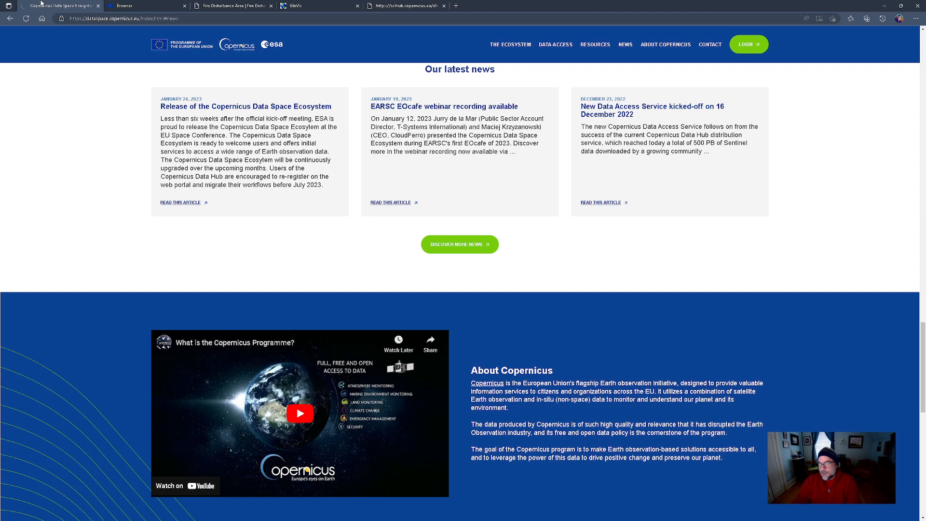
pyautogui.click(409, 5)
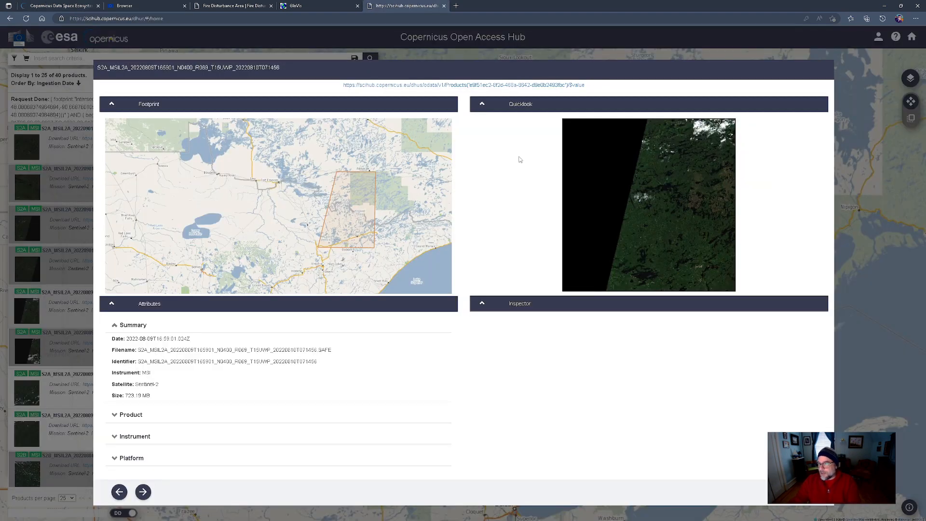
pyautogui.click(811, 493)
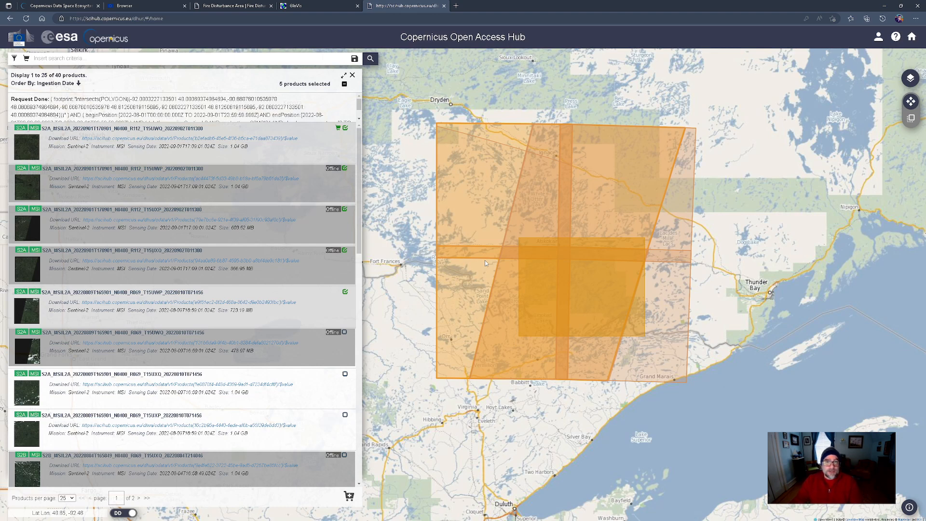
# Step: Switch to the Copernicus Data Space Browser, passing by the Ecosystem page, and highlight the browser's base web address
pyautogui.click(65, 5)
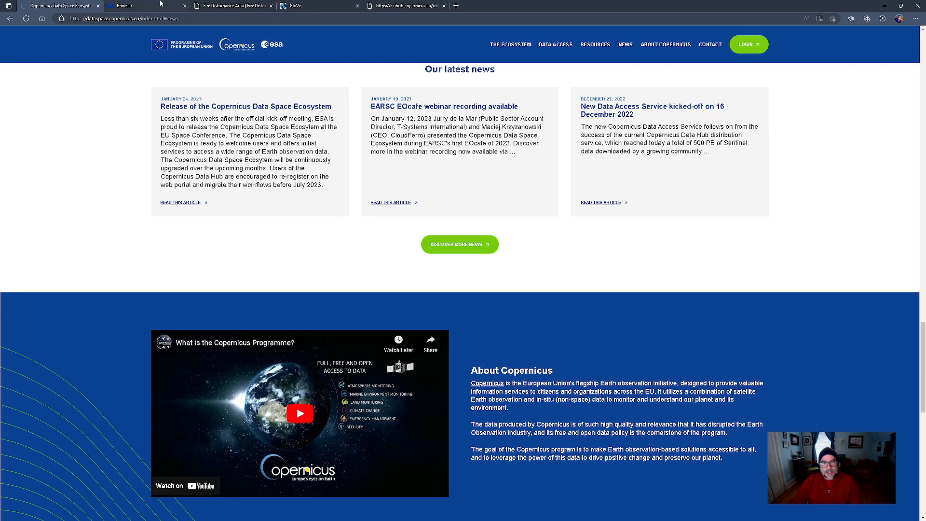
pyautogui.click(160, 4)
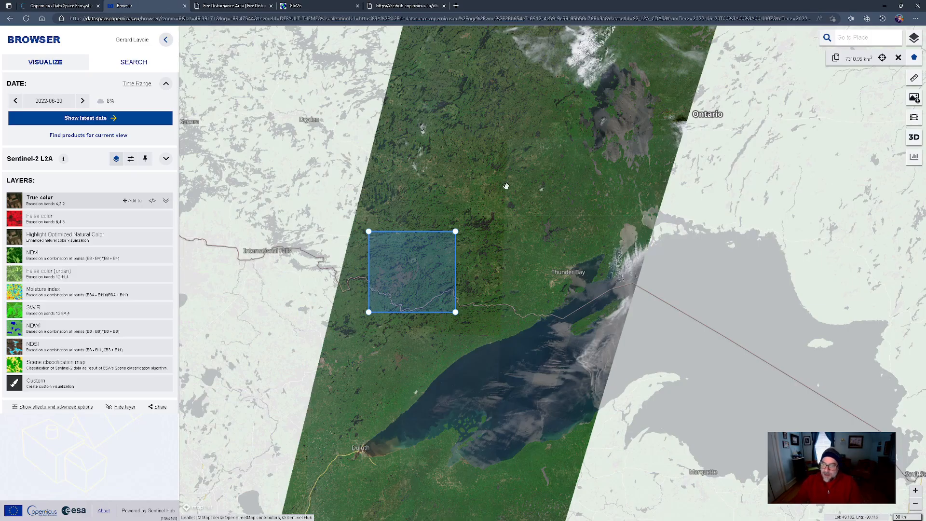
pyautogui.moveTo(70, 19); pyautogui.dragTo(139, 18)
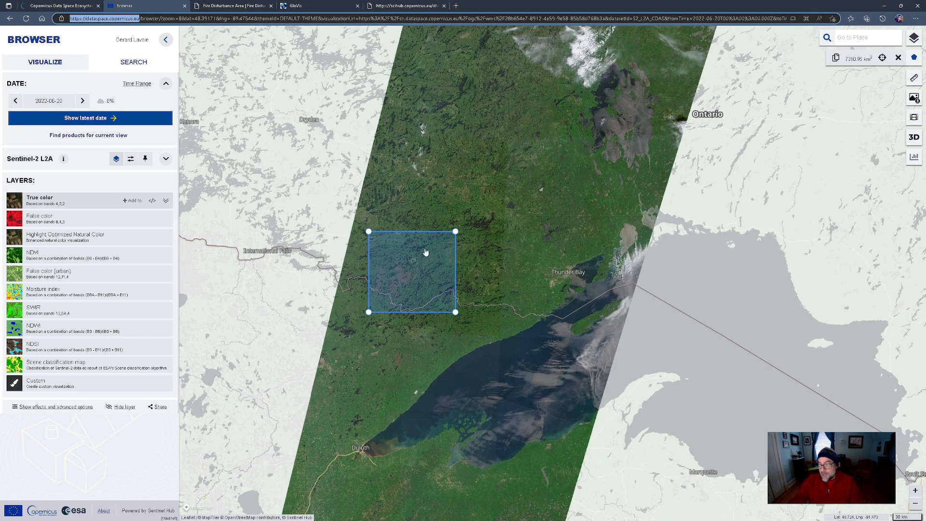
# Step: Find the products for the current view around the Quetico area and start downloading the June 20, 2022 T15UXP and T15UWP scenes
pyautogui.scroll(1, 409, 273)
pyautogui.scroll(1, 409, 274)
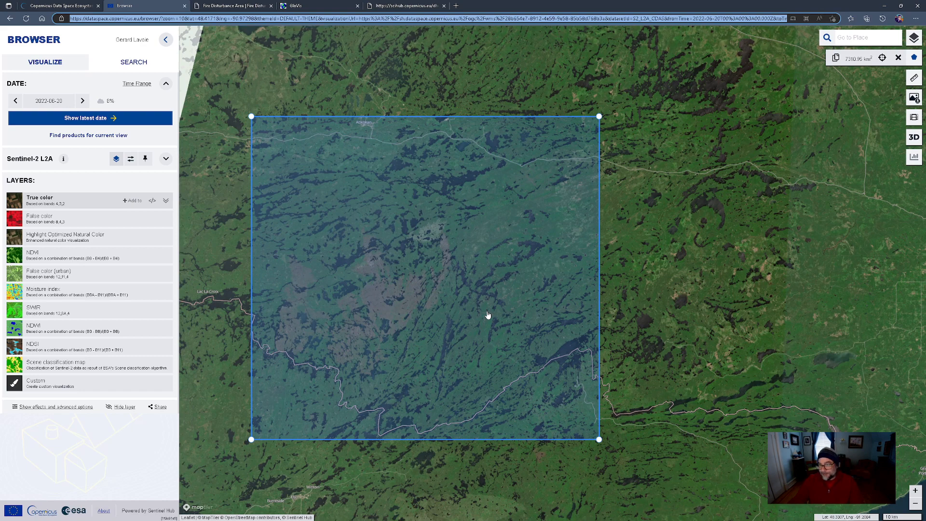
pyautogui.click(80, 138)
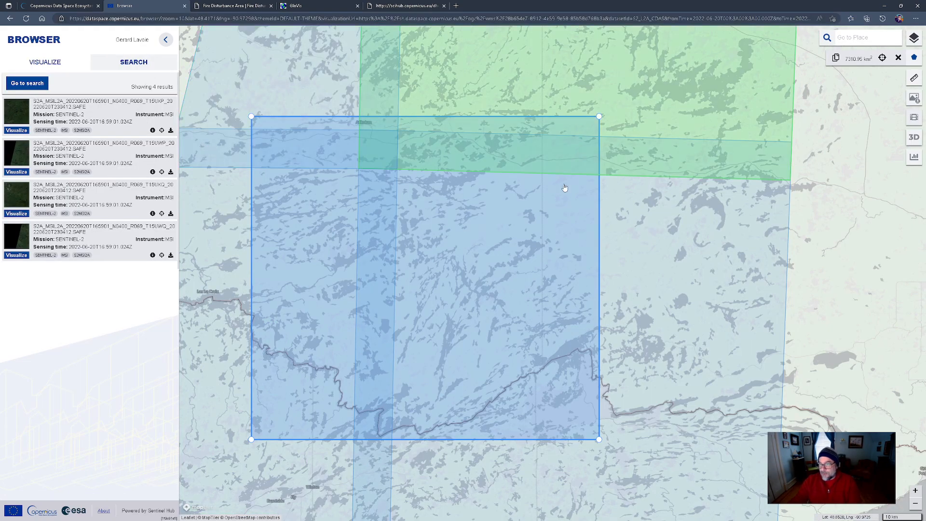
pyautogui.scroll(-1, 483, 212)
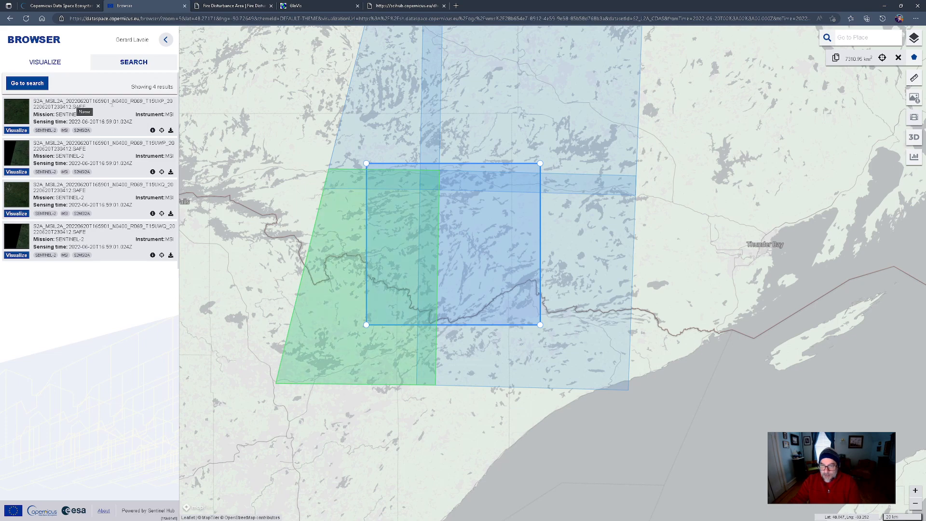
pyautogui.click(171, 131)
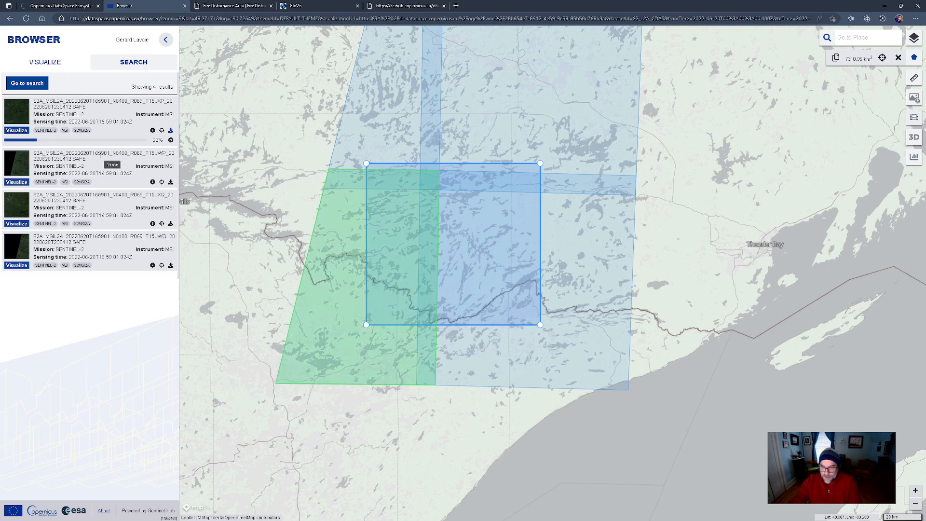
pyautogui.click(171, 183)
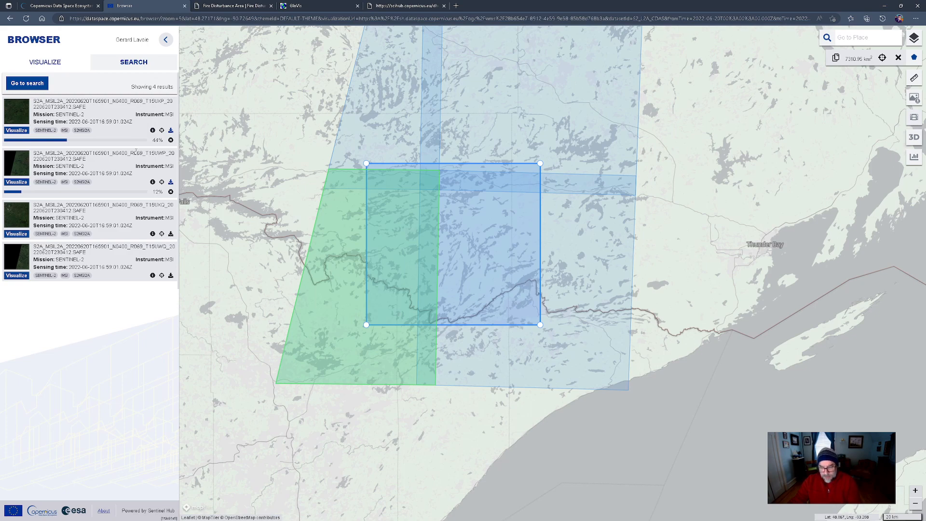
# Step: Switch to ArcGIS Pro and examine the Quetico park boundary against Sentinel-2 index tiles 15UWP and 15UXP
pyautogui.hotkey('alt', 'Tab')
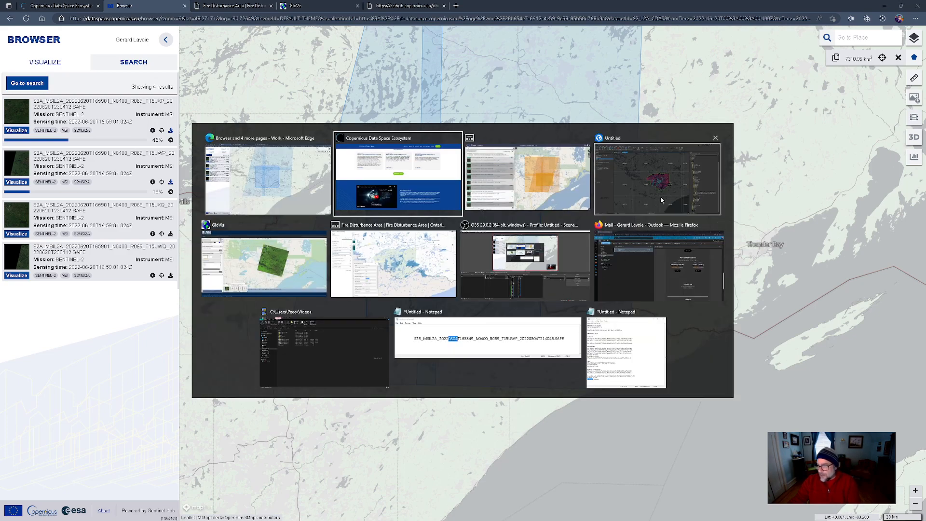
pyautogui.click(661, 197)
pyautogui.scroll(3, 553, 268)
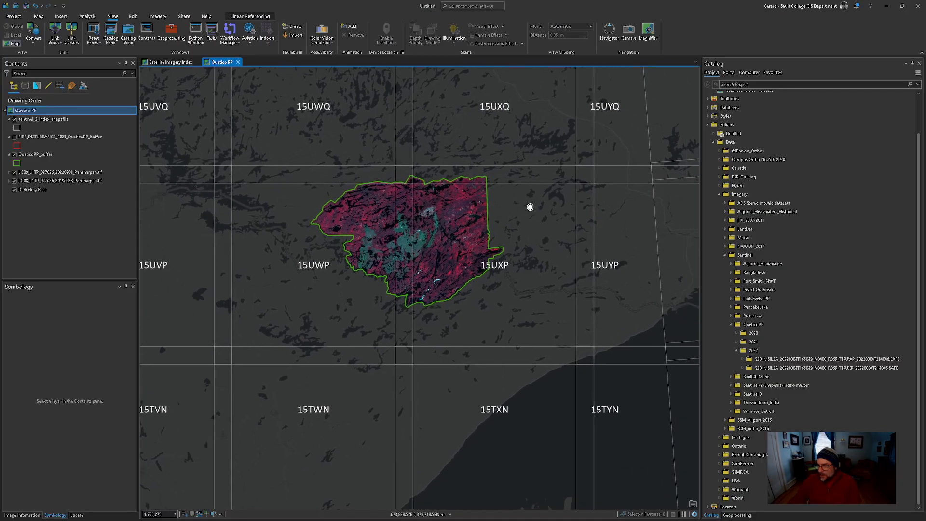
pyautogui.moveTo(514, 211); pyautogui.dragTo(558, 224)
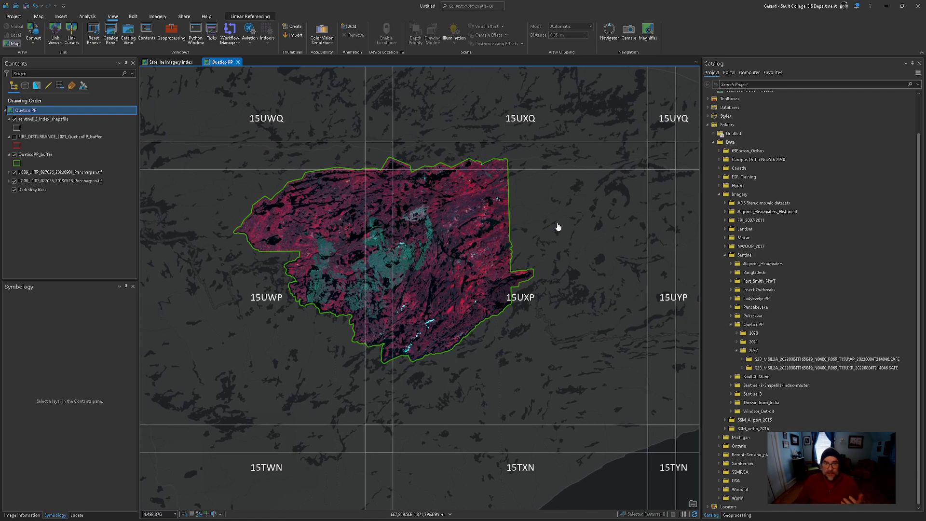
# Step: Inspect the contents of the T15UWP SAFE folder under QueticoPP 2022, collapse it, and review the surrounding Sentinel folder structure
pyautogui.click(845, 281)
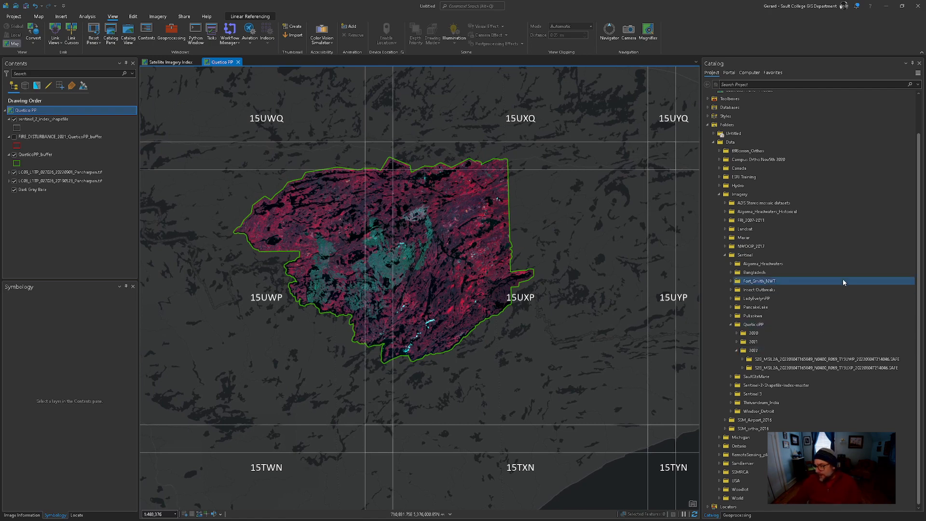
pyautogui.click(790, 361)
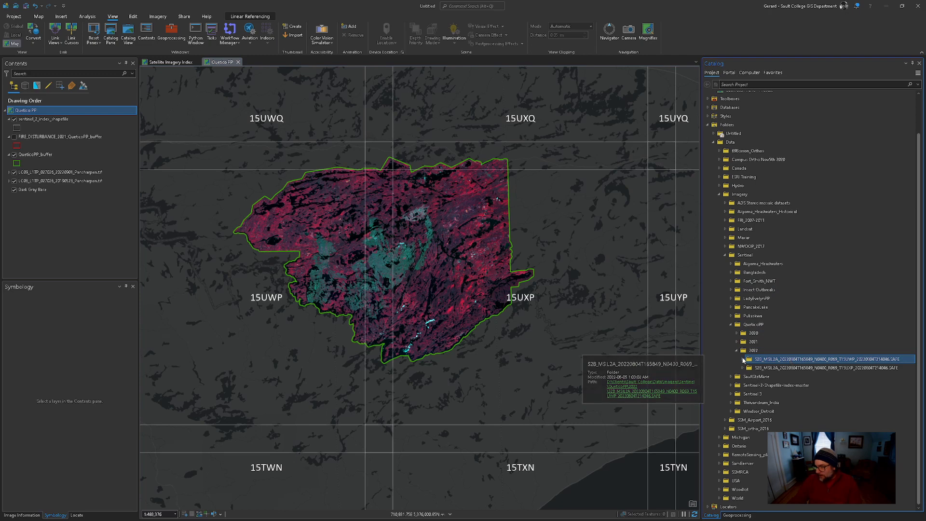
pyautogui.click(743, 360)
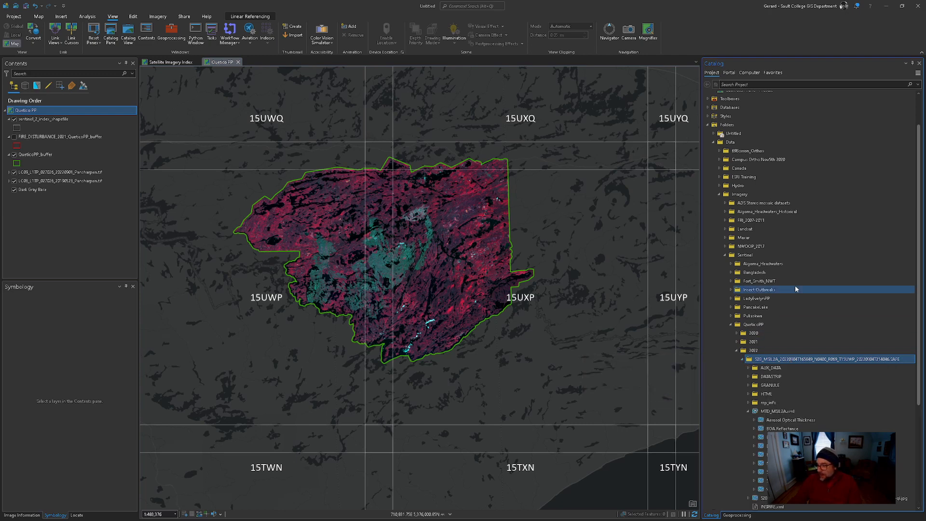
pyautogui.click(796, 289)
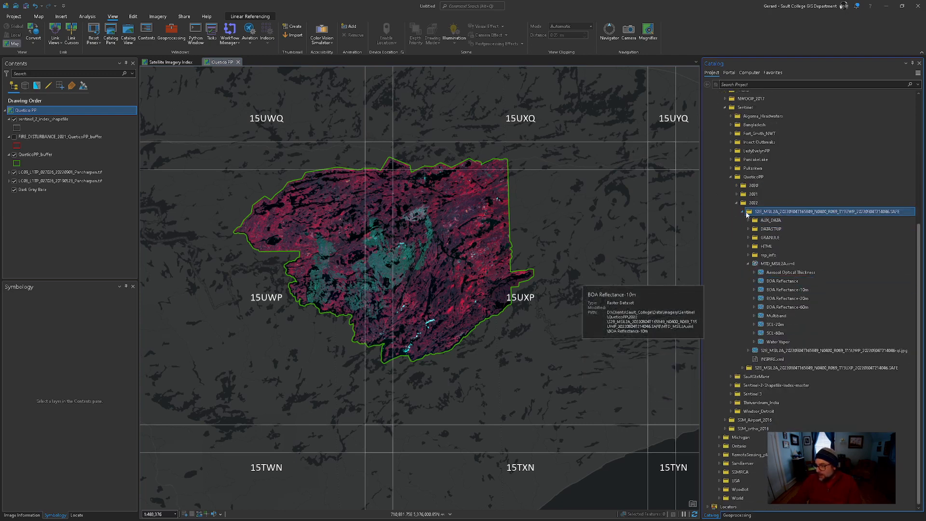
pyautogui.click(744, 212)
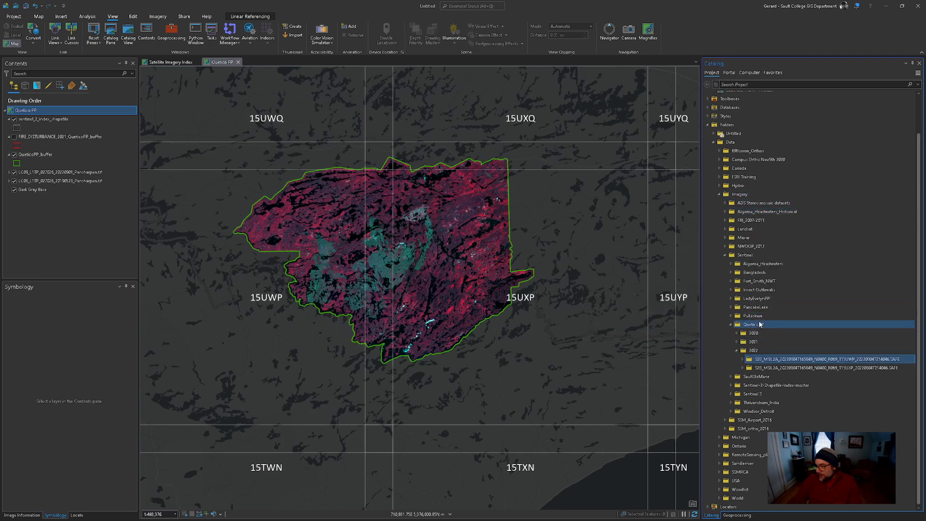
pyautogui.click(760, 324)
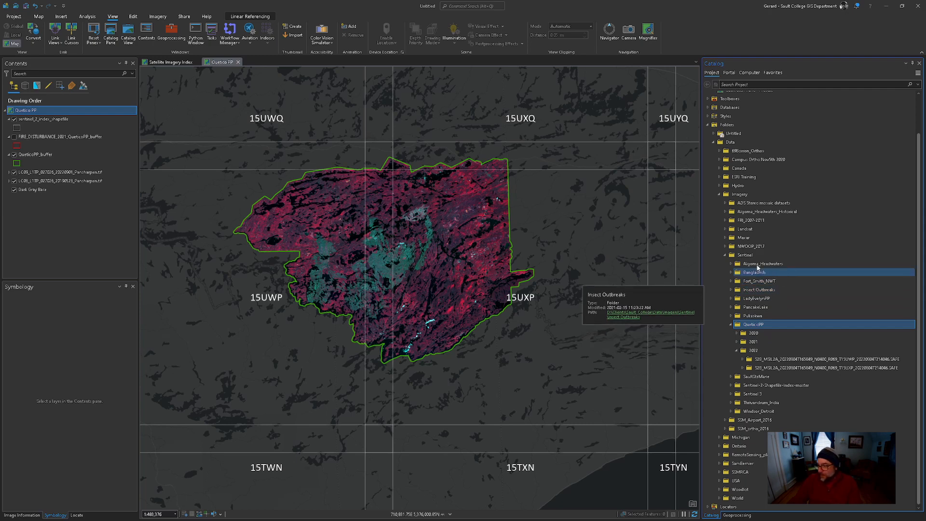
pyautogui.click(803, 255)
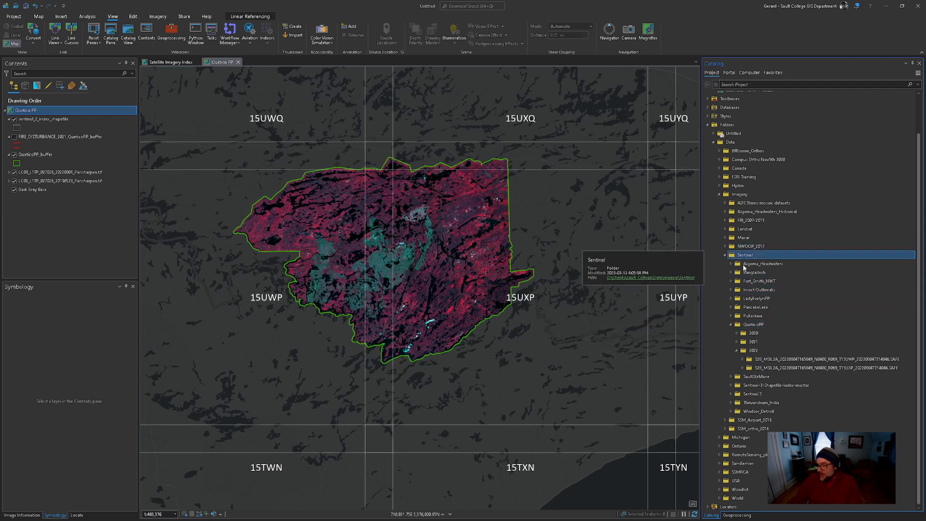
# Step: Add the BOA Reflectance-10m raster from MTD_MSIL2A.xml in the August 4, 2022 T15UWP SAFE folder to the Quetico PP map
pyautogui.click(788, 360)
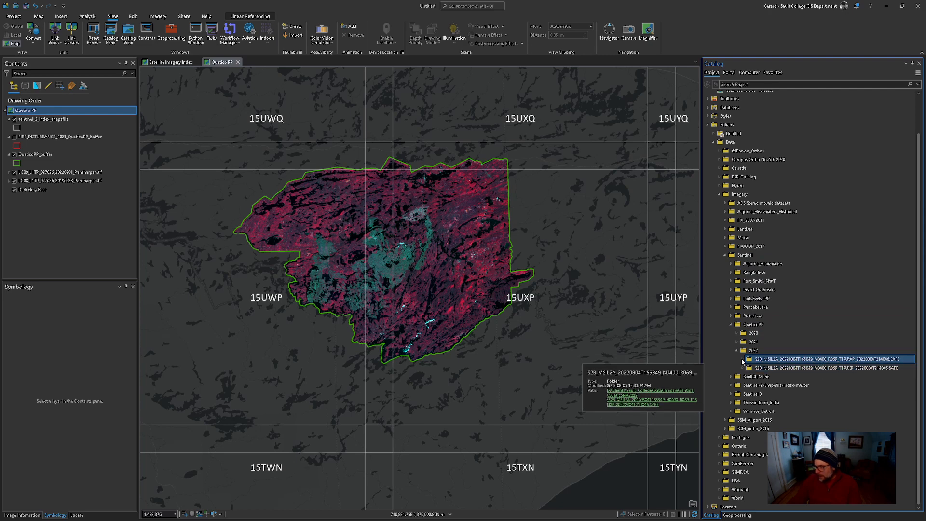
pyautogui.click(743, 359)
pyautogui.click(749, 342)
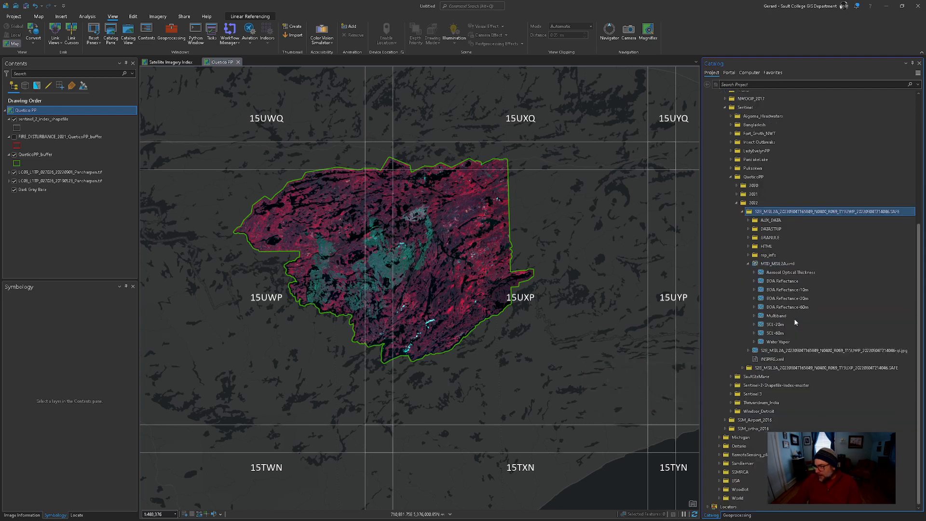
pyautogui.click(792, 284)
pyautogui.moveTo(791, 290); pyautogui.dragTo(602, 267)
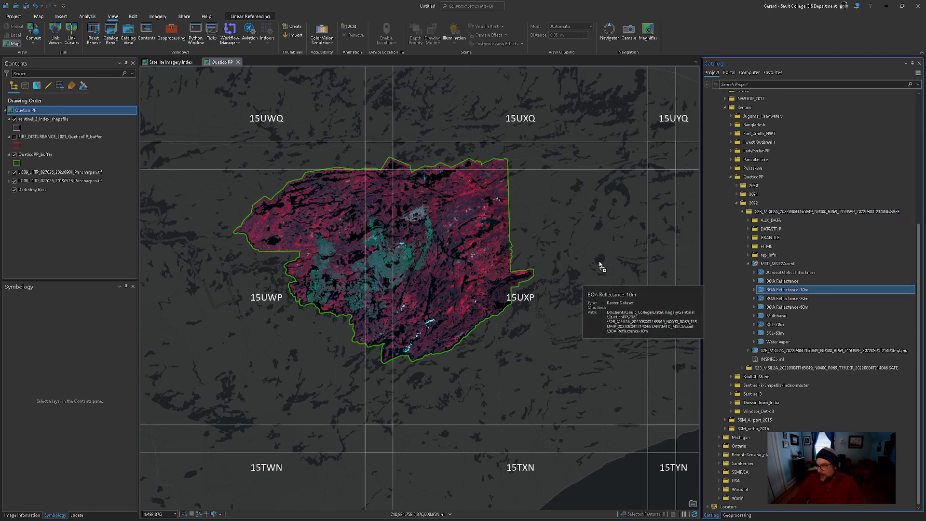
pyautogui.moveTo(594, 238); pyautogui.dragTo(598, 213)
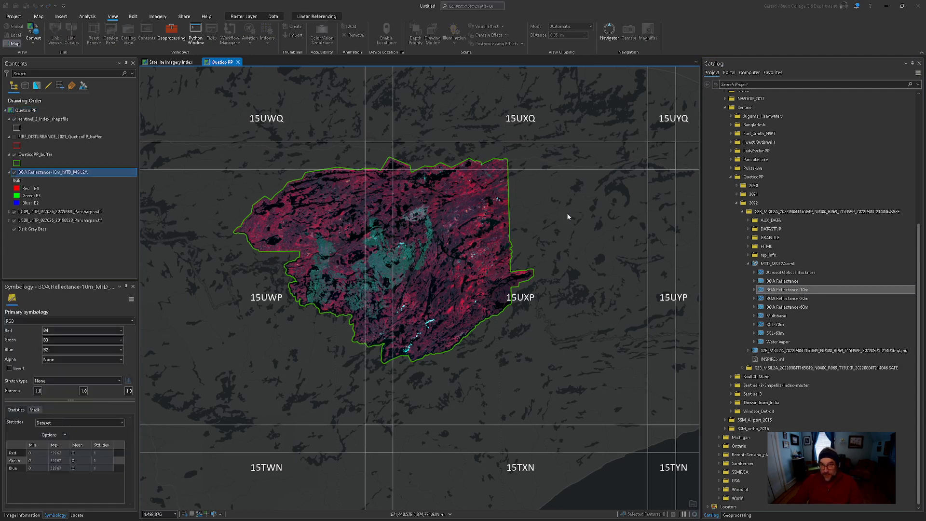
pyautogui.scroll(-1, 570, 267)
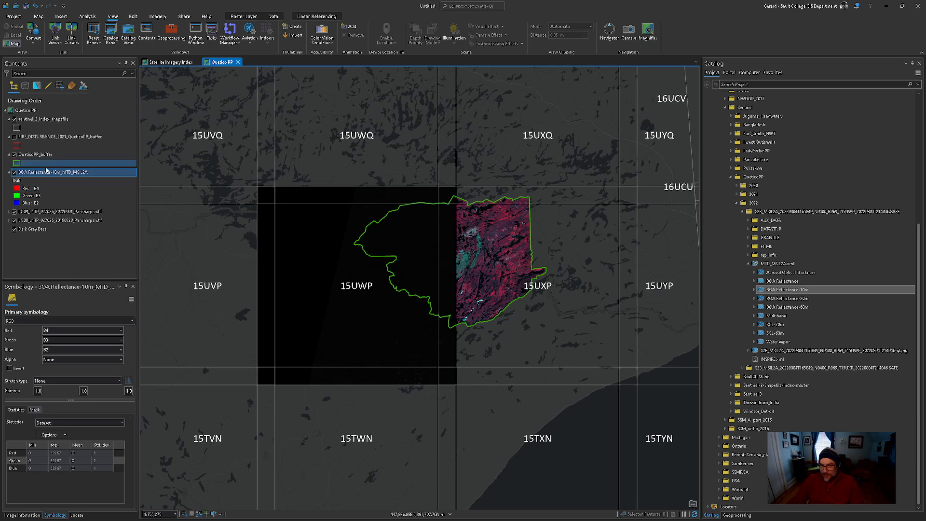
# Step: Set the stretch type of the T15UWP BOA Reflectance-10m layer to Percent Clip
pyautogui.click(63, 381)
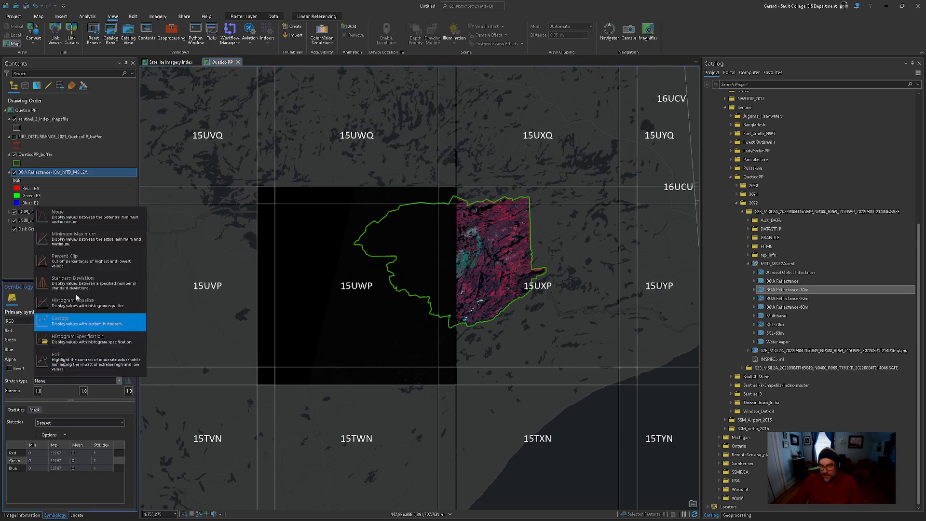
pyautogui.click(85, 264)
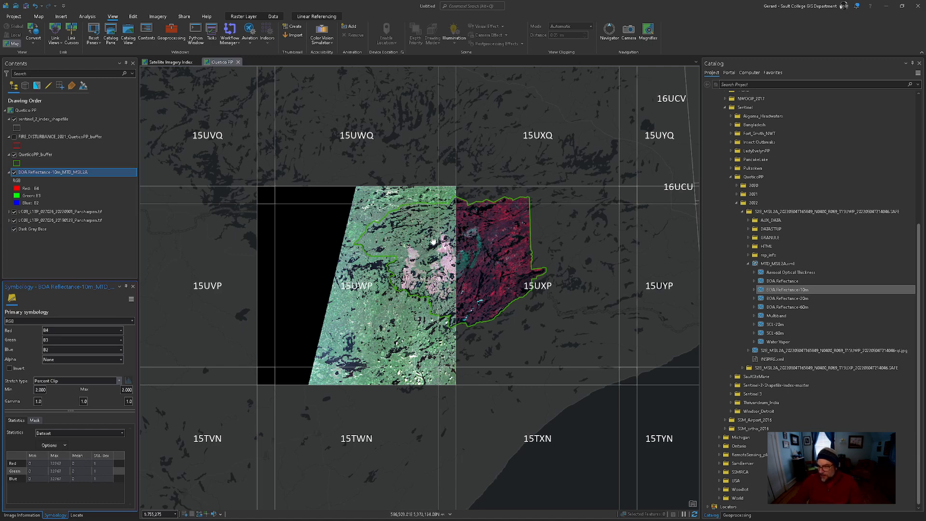
# Step: Collapse the T15UWP SAFE folder and add BOA Reflectance-10m from MTD_MSIL2A.xml in the August 4, 2022 T15UXP SAFE folder to the map
pyautogui.click(795, 291)
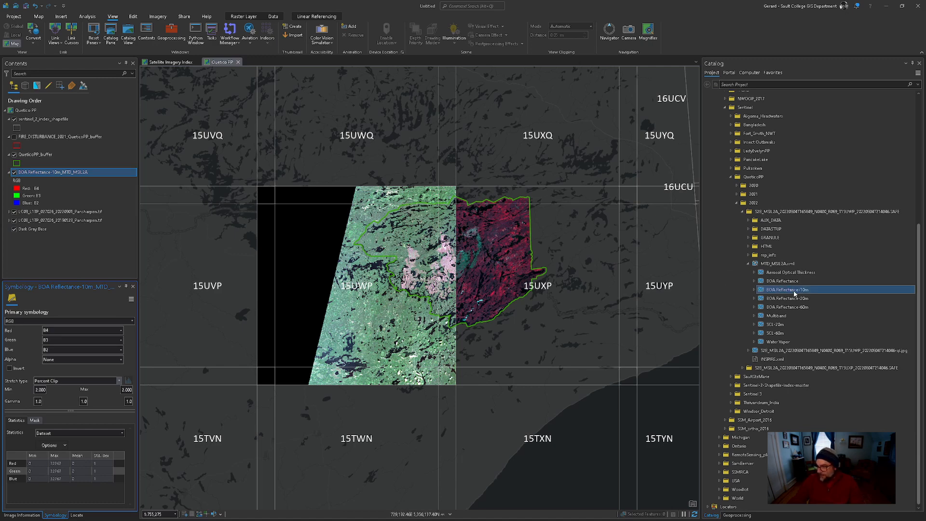
pyautogui.click(743, 212)
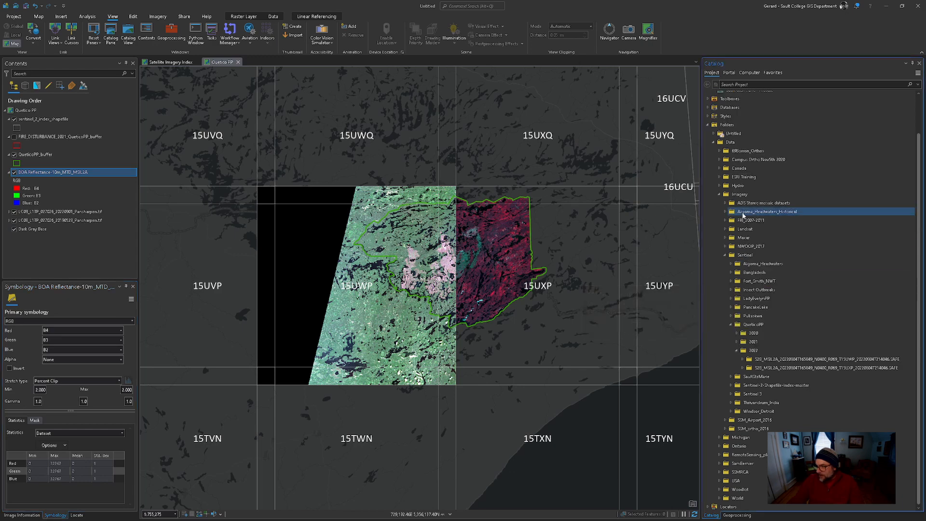
pyautogui.click(743, 368)
pyautogui.click(803, 324)
pyautogui.scroll(-6, 803, 324)
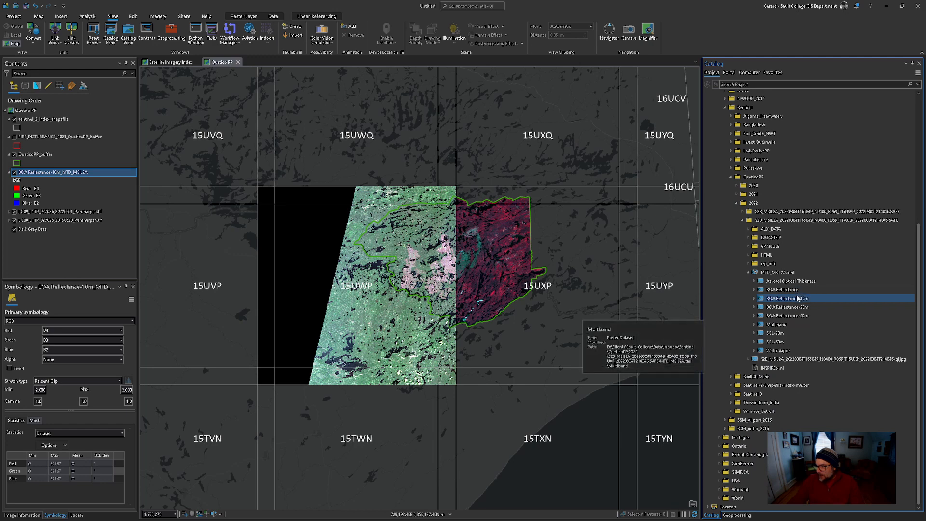
pyautogui.click(826, 299)
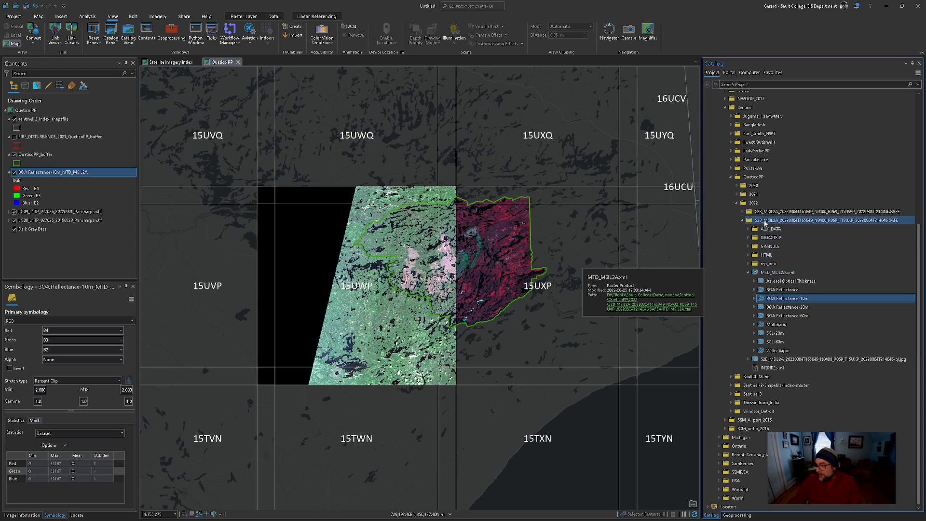
pyautogui.moveTo(809, 300); pyautogui.dragTo(590, 309)
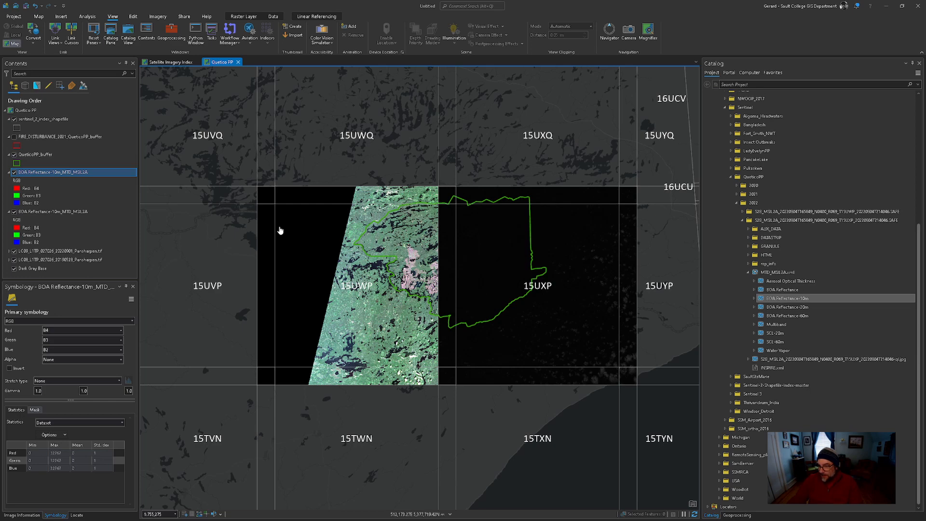
# Step: Collapse both BOA Reflectance layer legends and set the T15UXP layer's stretch type to Percent Clip
pyautogui.click(10, 172)
pyautogui.click(9, 181)
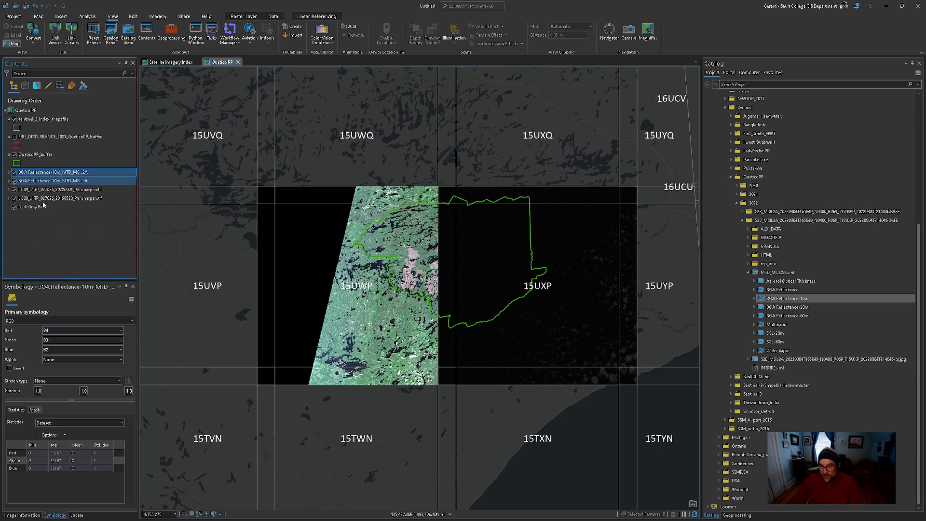
pyautogui.click(62, 382)
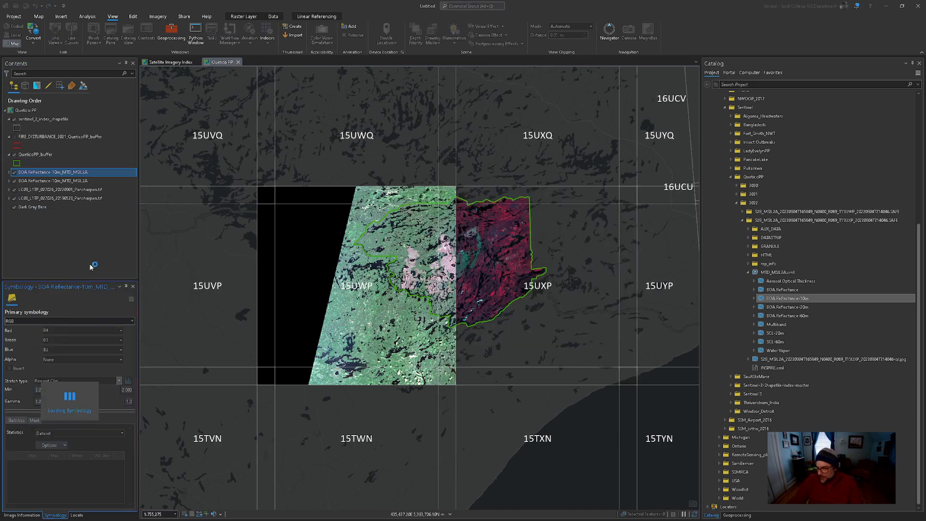
pyautogui.scroll(3, 473, 329)
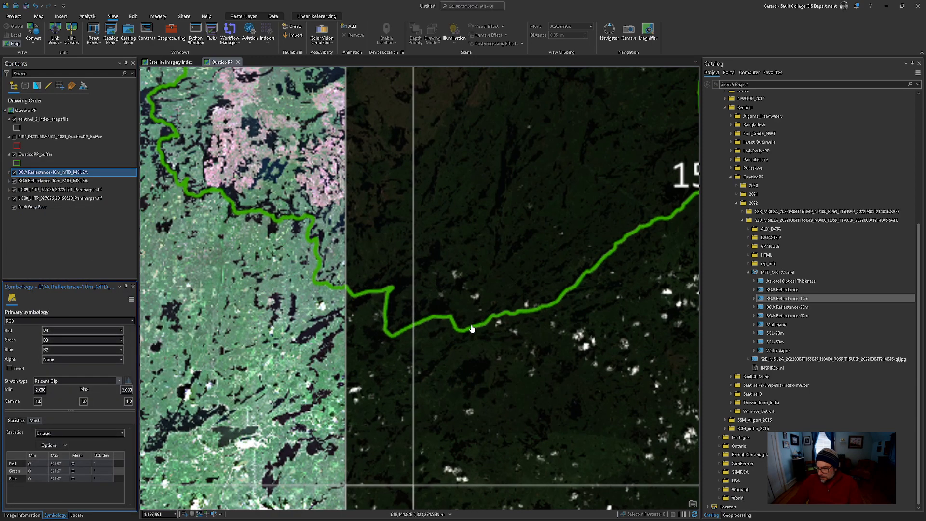
pyautogui.scroll(-3, 459, 288)
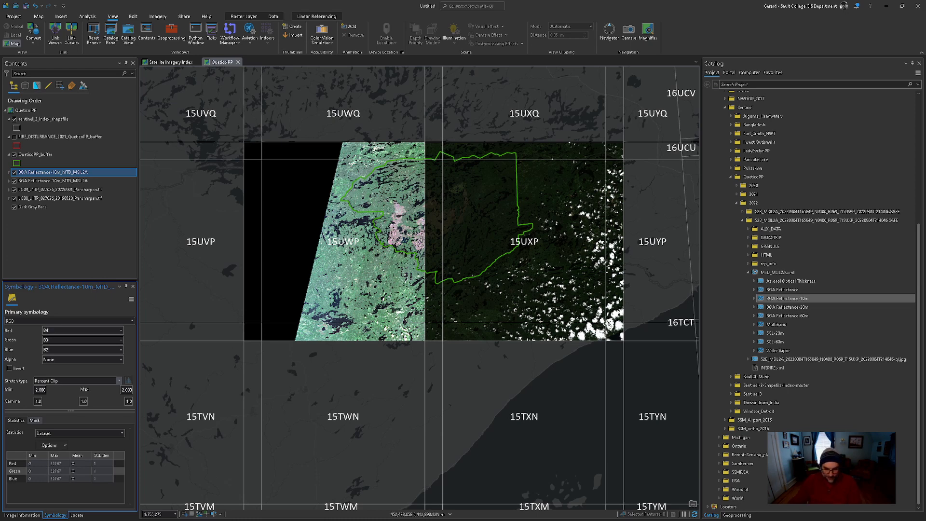
# Step: Switch to the Copernicus browser and save the June 20, 2022 T15UWP and T15UXP SAFE zip archives in the QueticoPP 2022 folder
pyautogui.hotkey('alt', 'Tab')
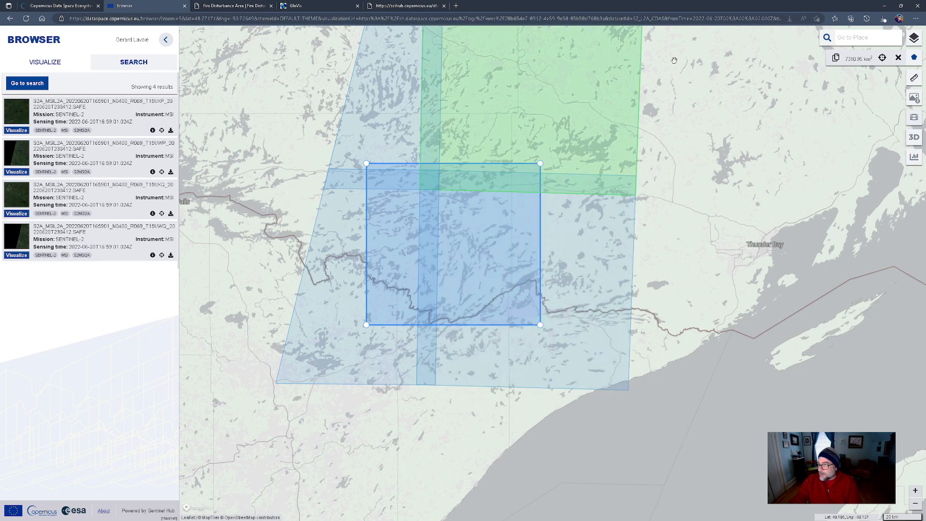
pyautogui.click(884, 20)
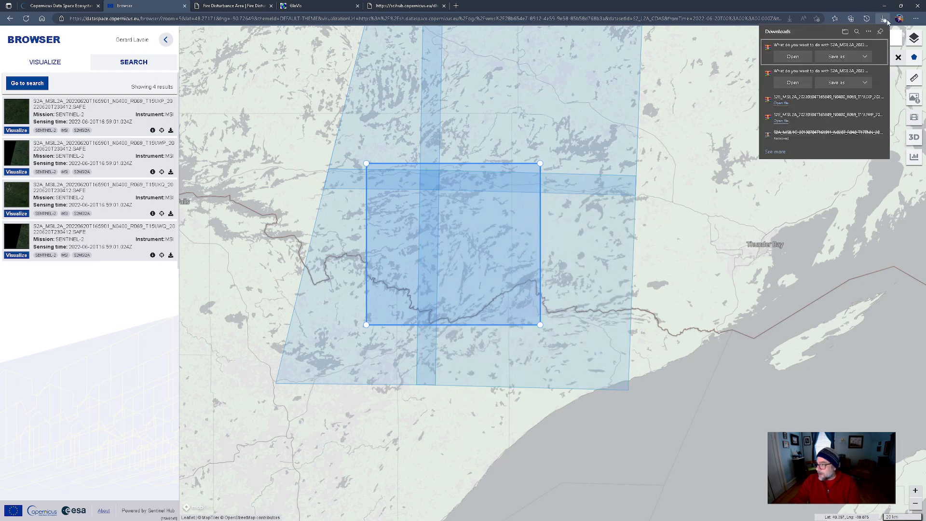
pyautogui.click(836, 57)
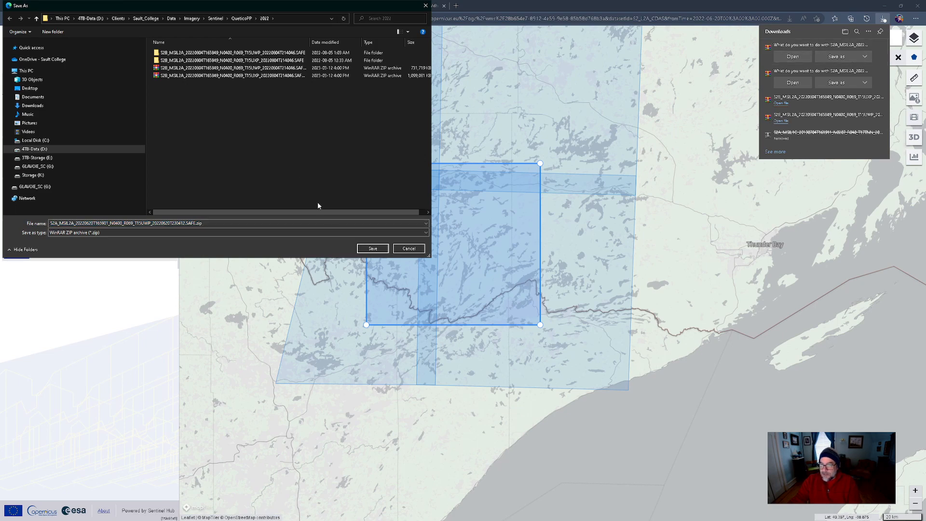
pyautogui.click(374, 249)
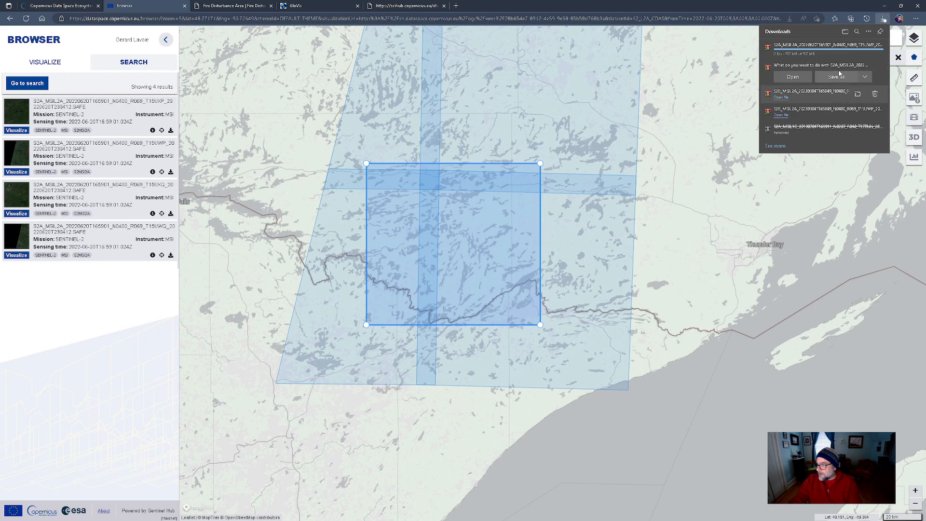
pyautogui.click(838, 78)
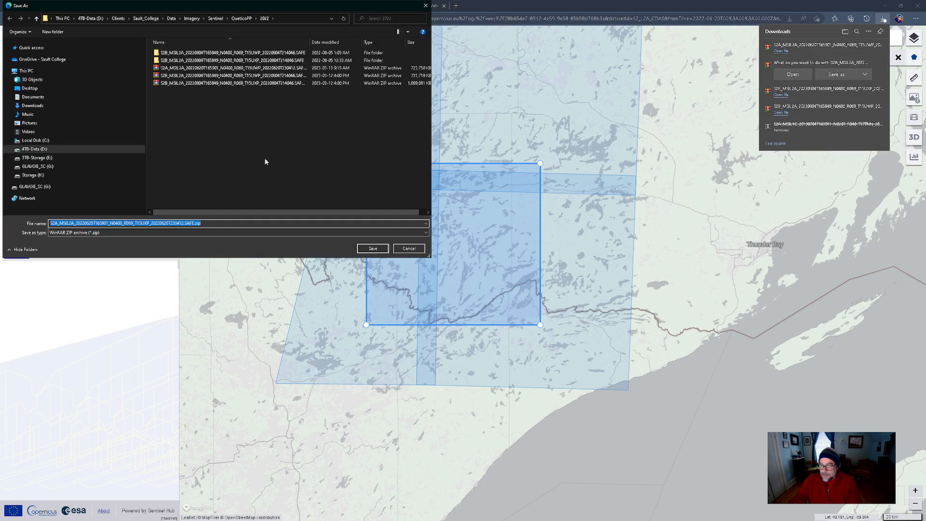
pyautogui.click(373, 248)
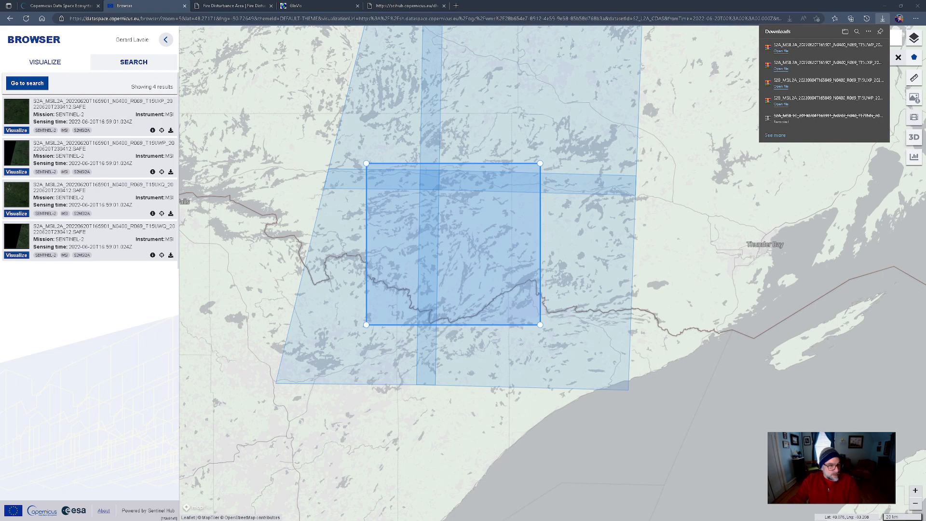
# Step: In File Explorer, shorten the window, open the QueticoPP 2022 folder and check the August 4 SAFE folders
pyautogui.moveTo(0, 64); pyautogui.dragTo(447, 90)
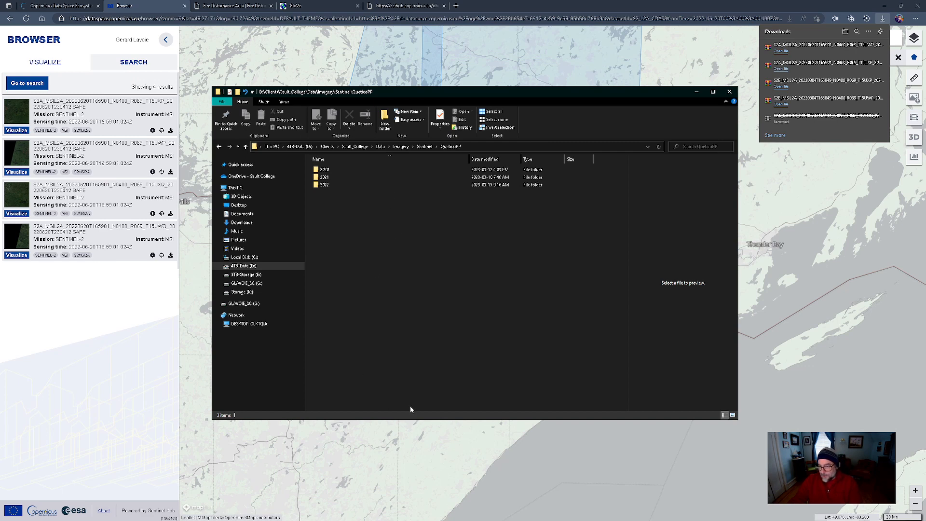
pyautogui.moveTo(418, 421); pyautogui.dragTo(431, 292)
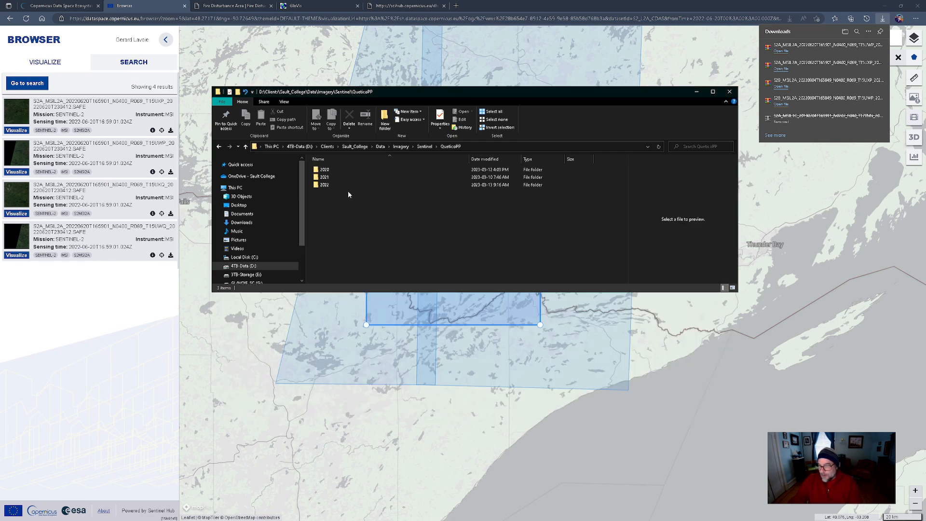
pyautogui.doubleClick(321, 186)
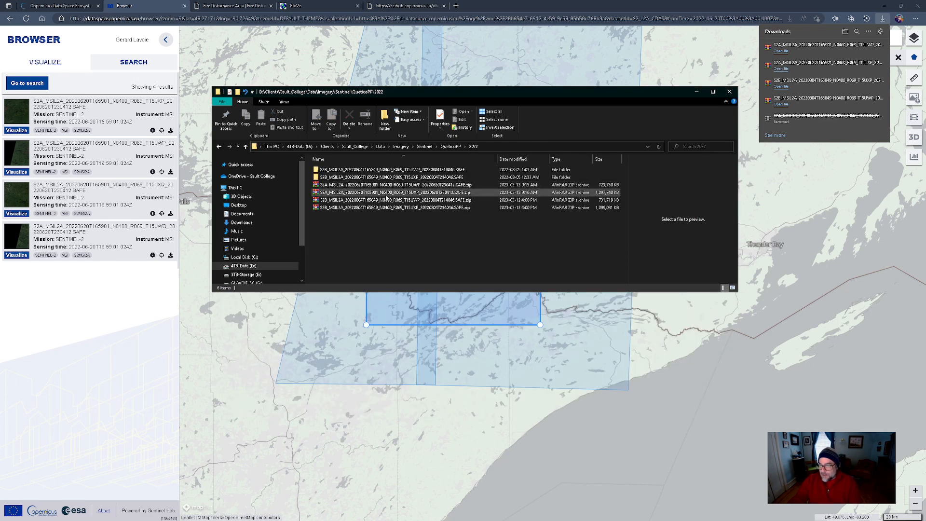
pyautogui.click(345, 171)
pyautogui.click(351, 179)
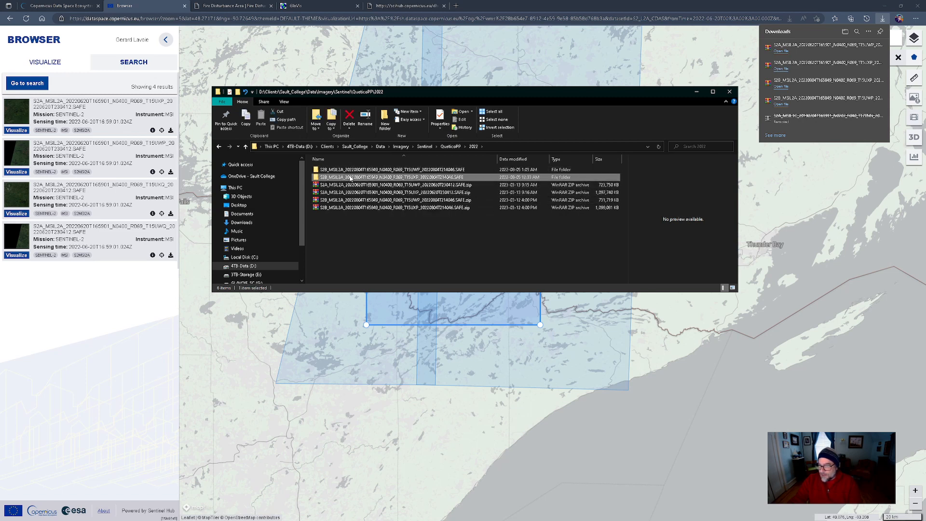
# Step: Extract both June 20, 2022 S2A zip archives, T15UWP and T15UXP, directly into the 2022 folder
pyautogui.click(425, 192)
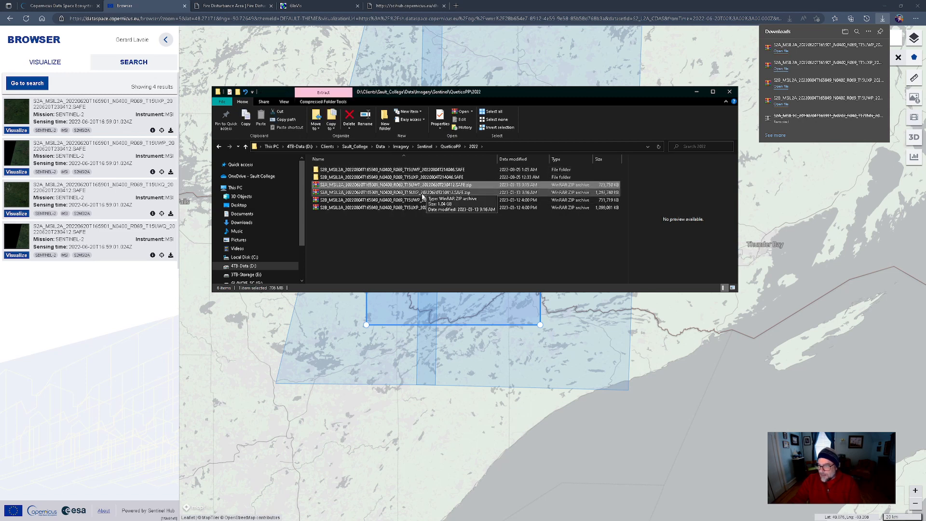
pyautogui.click(364, 186)
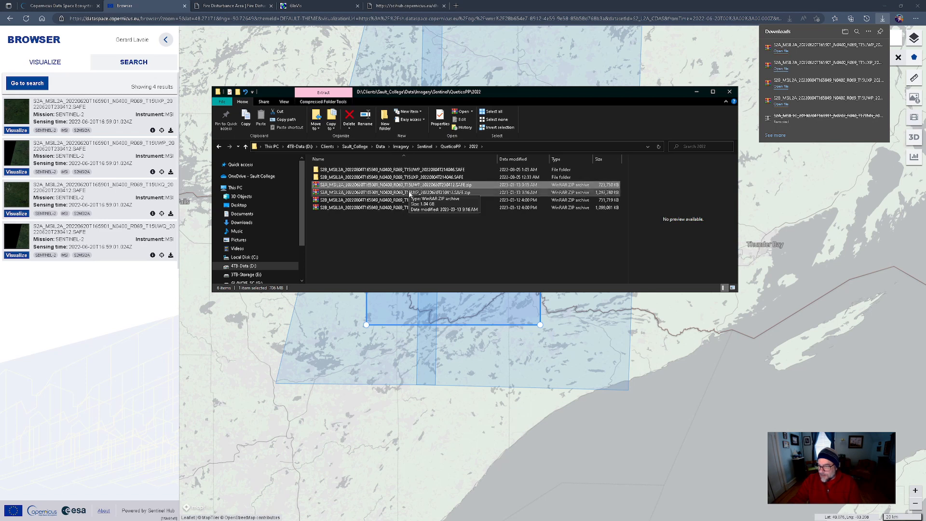
pyautogui.keyDown('ctrl'); pyautogui.click(410, 193); pyautogui.keyUp('ctrl')
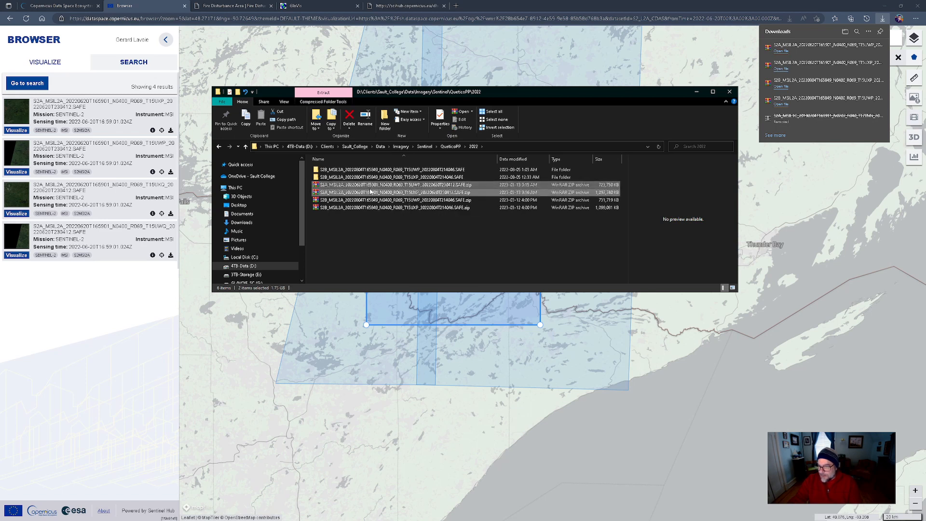
pyautogui.rightClick(381, 187)
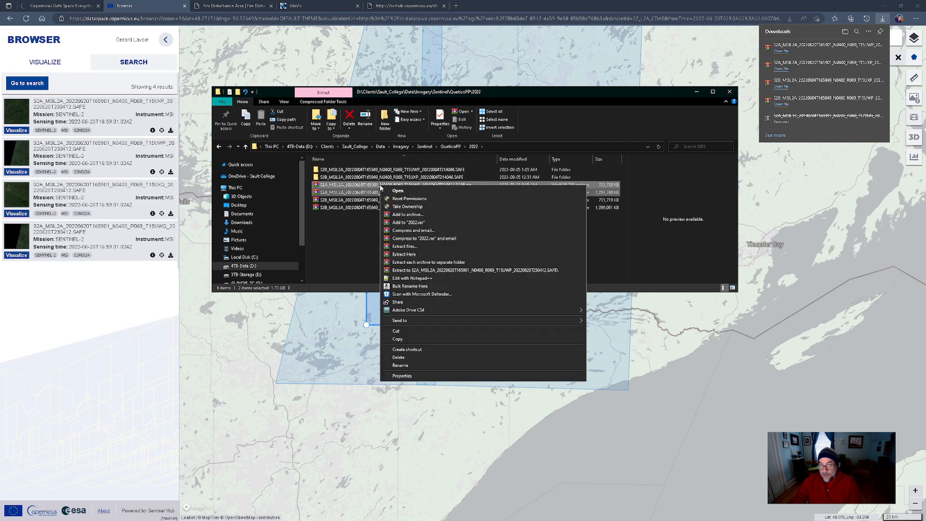
pyautogui.click(407, 255)
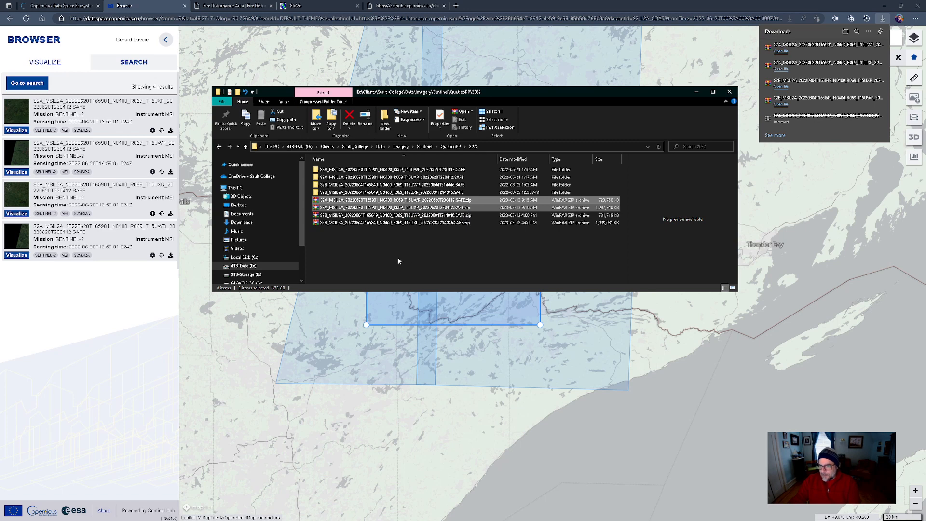
pyautogui.click(398, 261)
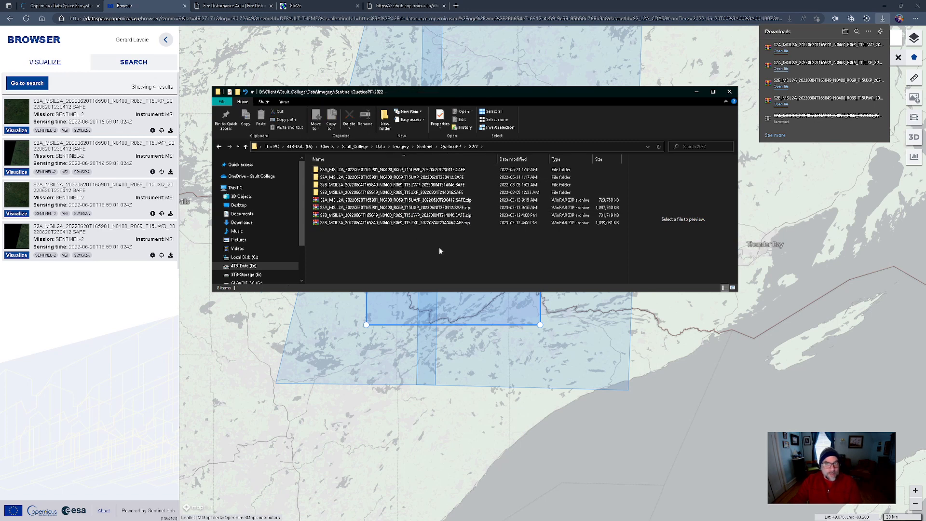
# Step: Switch to ArcGIS Pro and turn off both BOA Reflectance-10m layers together
pyautogui.hotkey('alt', 'Tab')
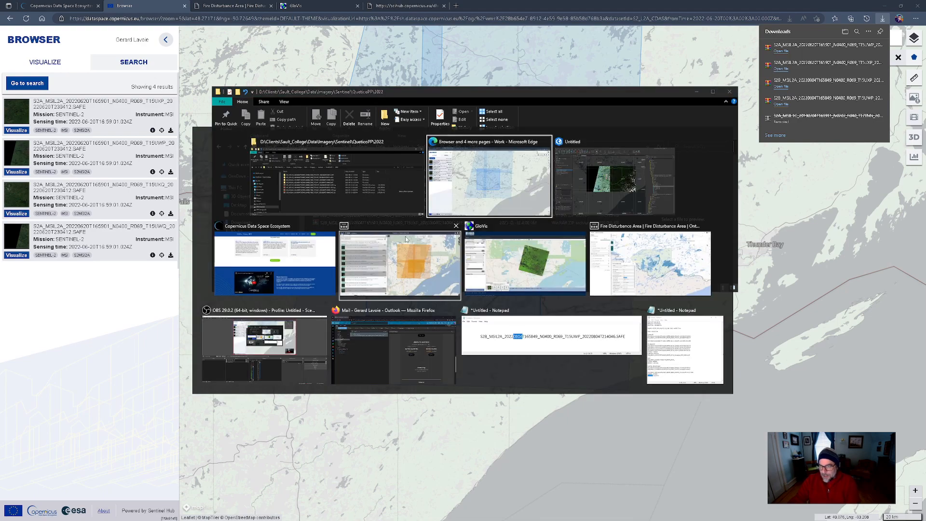
pyautogui.click(608, 178)
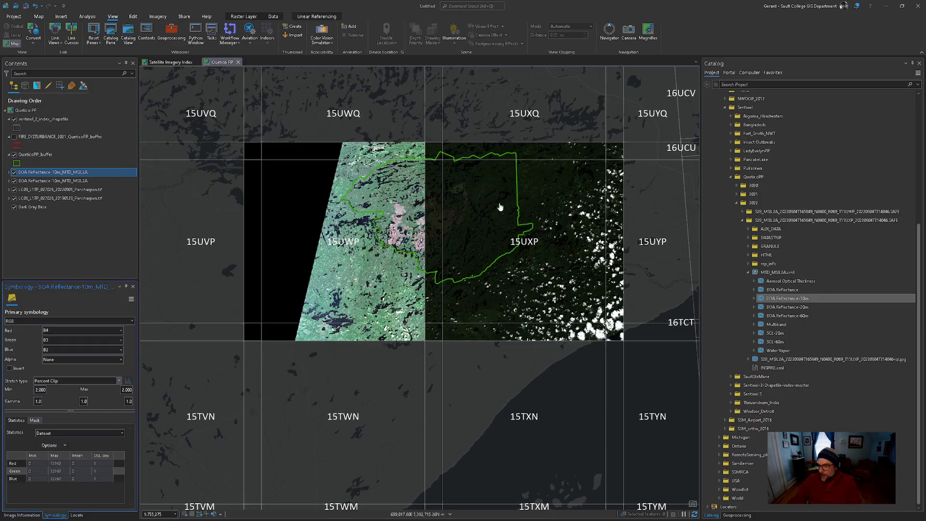
pyautogui.click(42, 173)
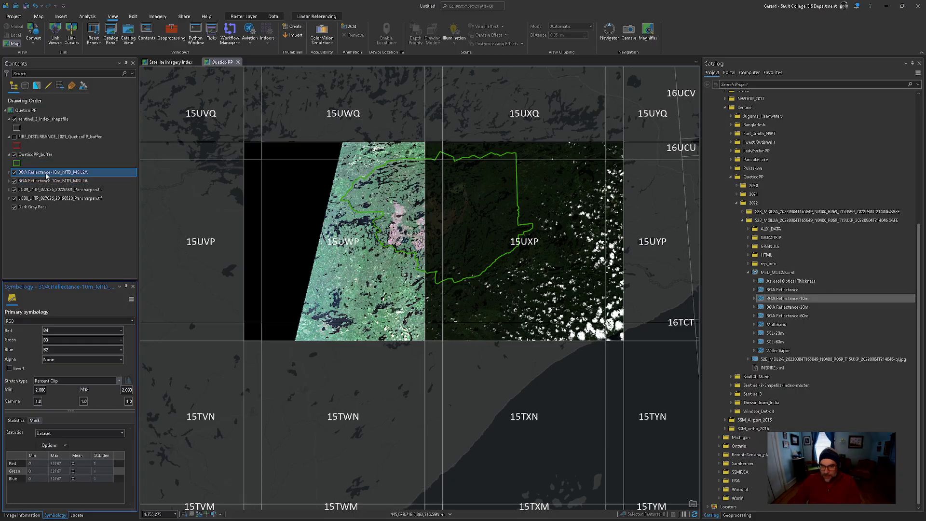
pyautogui.keyDown('shift'); pyautogui.click(45, 180); pyautogui.keyUp('shift')
pyautogui.keyDown('shift'); pyautogui.click(52, 207); pyautogui.keyUp('shift')
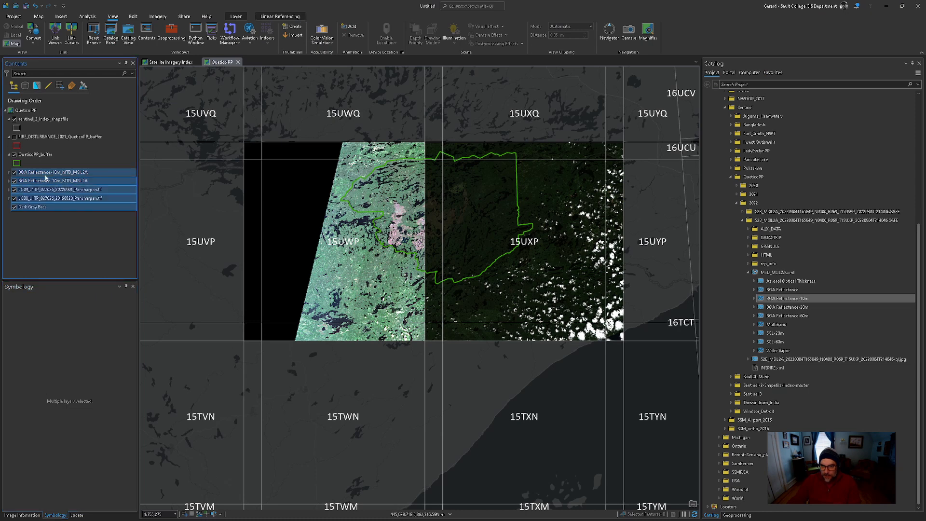
pyautogui.keyDown('ctrl'); pyautogui.click(45, 174); pyautogui.keyUp('ctrl')
pyautogui.click(46, 173)
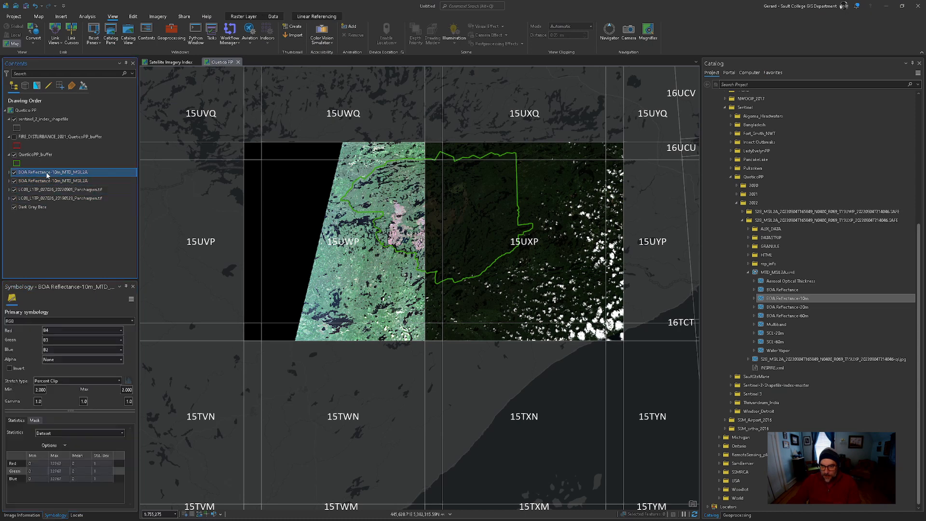
pyautogui.keyDown('shift'); pyautogui.click(49, 182); pyautogui.keyUp('shift')
pyautogui.rightClick(58, 171)
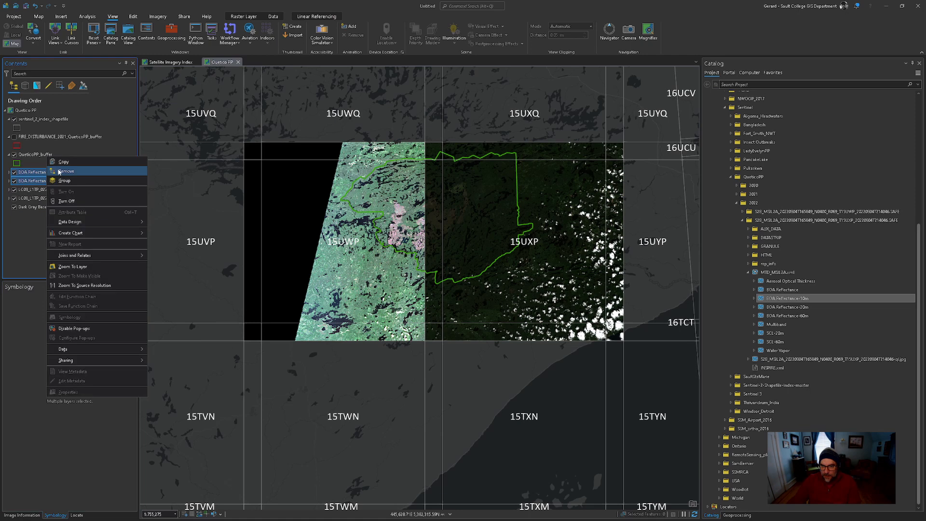
pyautogui.click(67, 201)
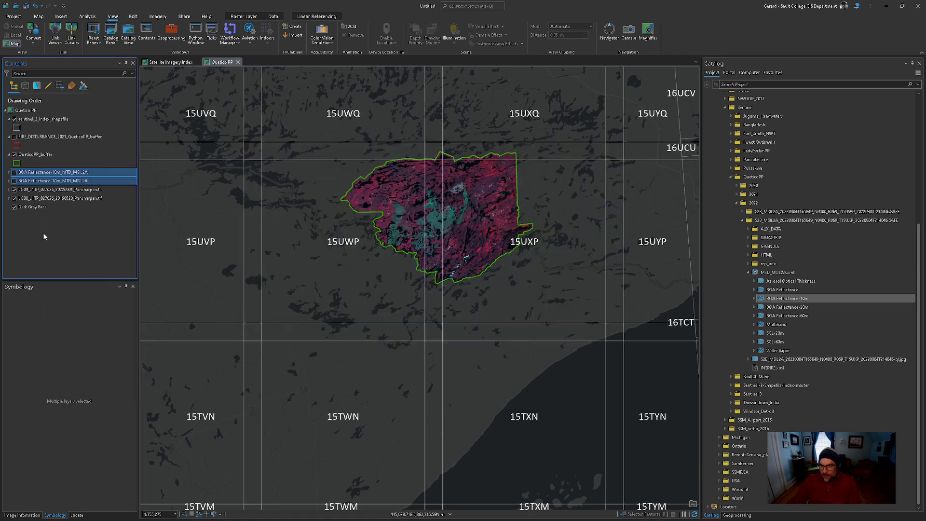
# Step: Collapse the August 4 T15UXP SAFE folder and refresh the 2022 folder under QueticoPP in the project catalog
pyautogui.click(743, 220)
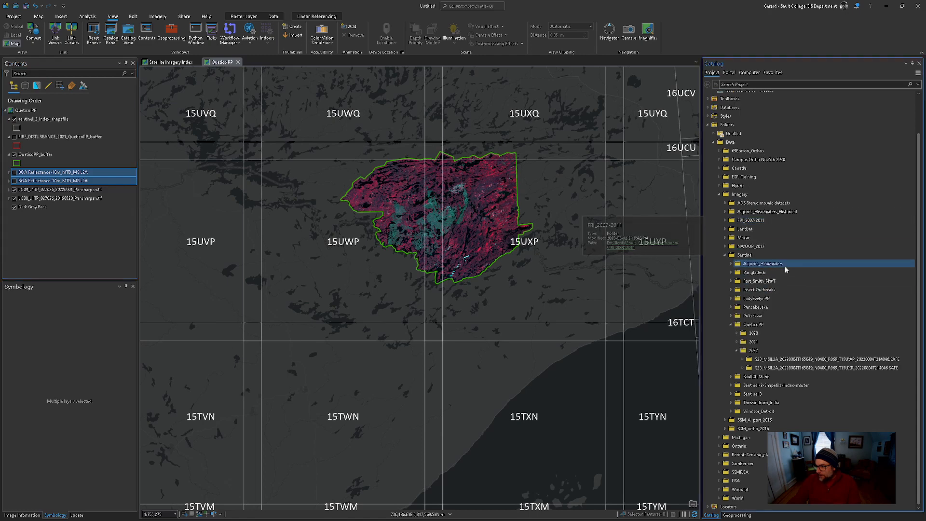
pyautogui.click(780, 272)
pyautogui.click(756, 351)
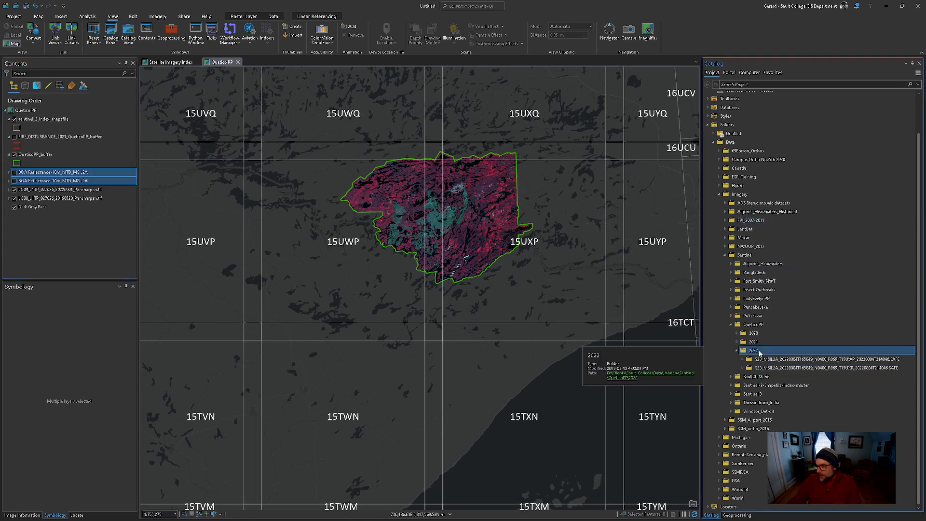
pyautogui.rightClick(775, 356)
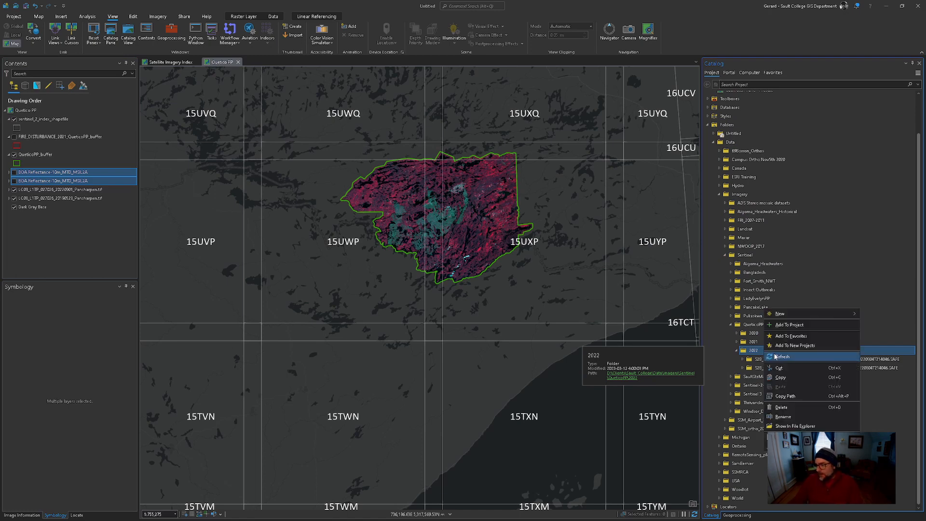
pyautogui.click(782, 358)
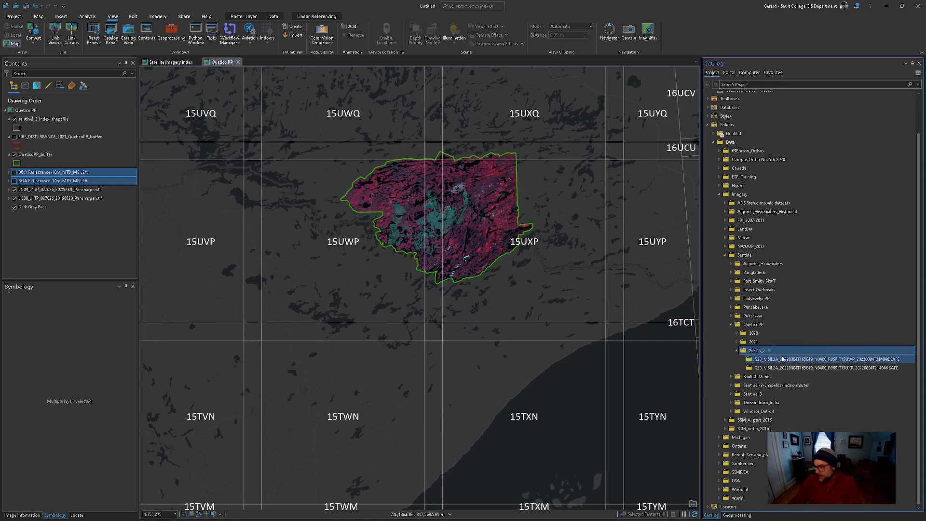
# Step: Add the BOA Reflectance-10m raster from the June 20, 2022 T15UWP SAFE folder's MTD_MSIL2A.xml to the Quetico PP map
pyautogui.click(845, 360)
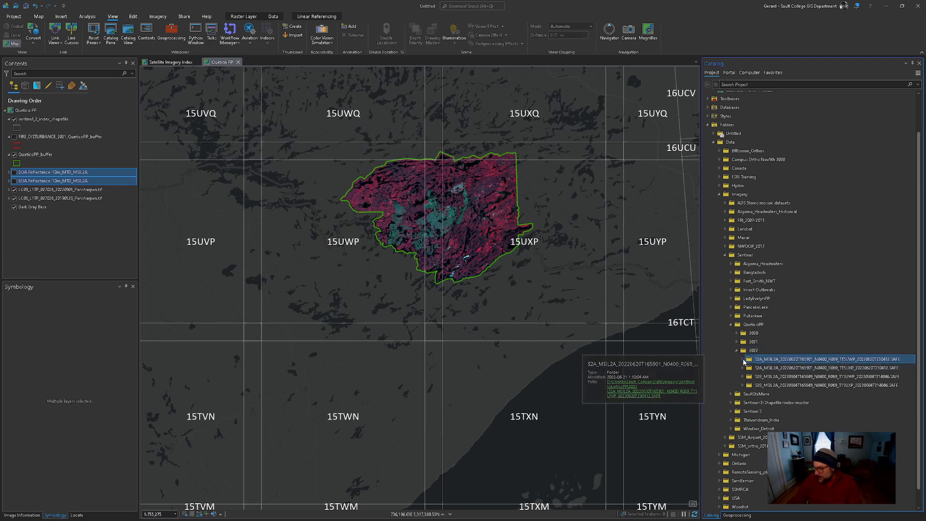
pyautogui.click(743, 359)
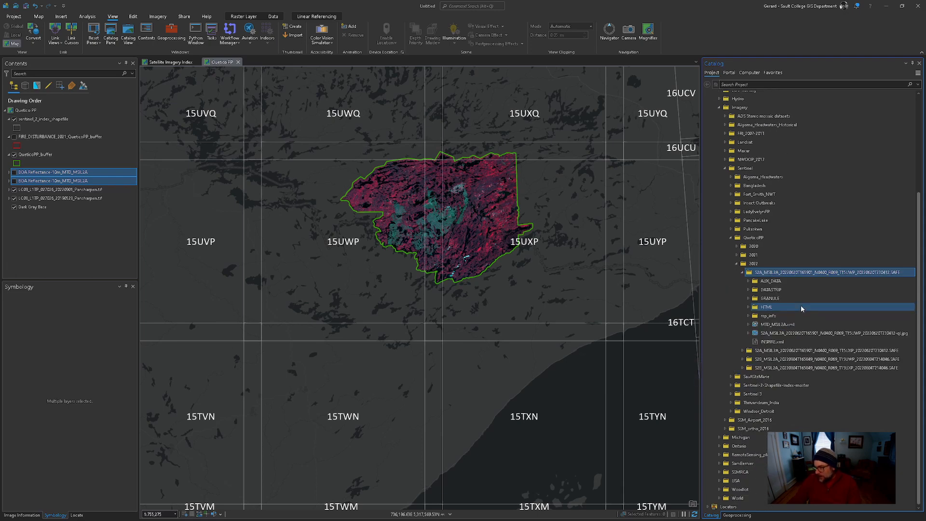
pyautogui.click(748, 324)
pyautogui.click(794, 352)
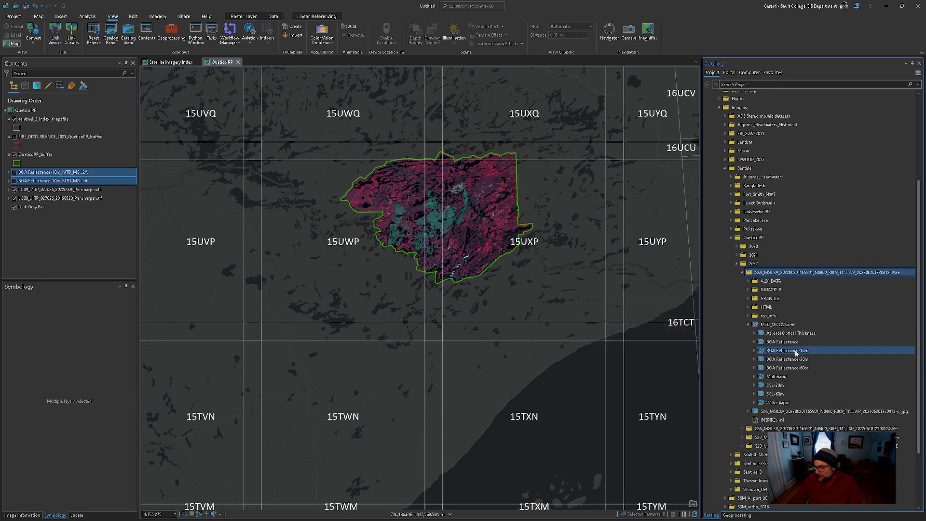
pyautogui.moveTo(795, 353); pyautogui.dragTo(586, 298)
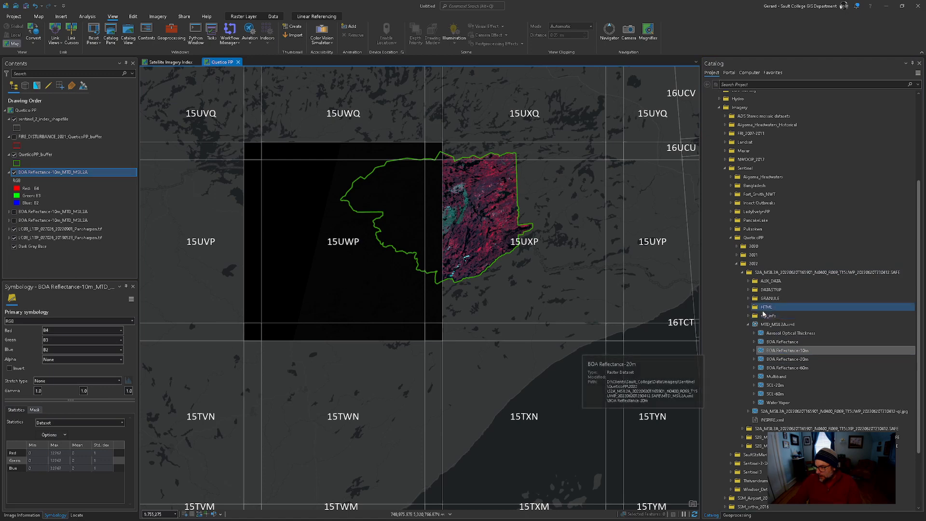
# Step: Add the BOA Reflectance-10m raster from the June 20, 2022 T15UXP SAFE folder's MTD_MSIL2A.xml to the map
pyautogui.click(744, 273)
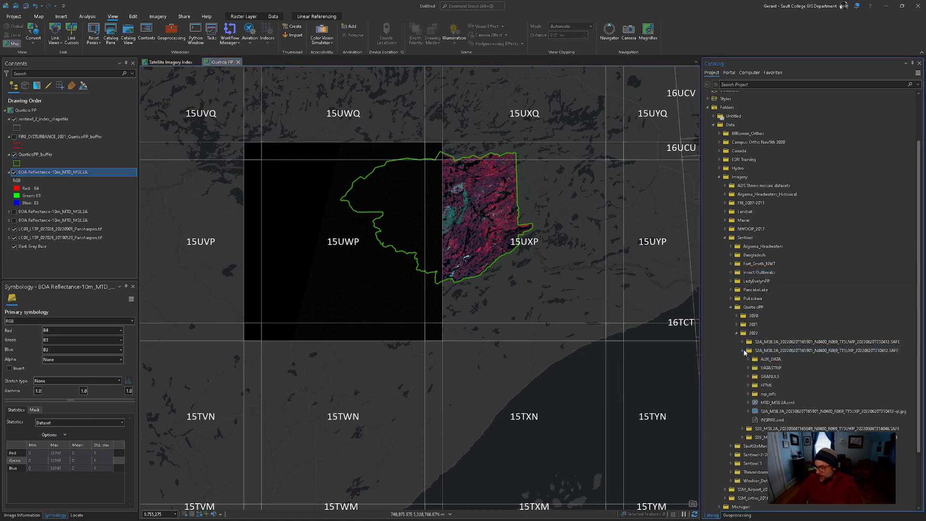
pyautogui.click(748, 402)
pyautogui.moveTo(786, 429); pyautogui.dragTo(615, 331)
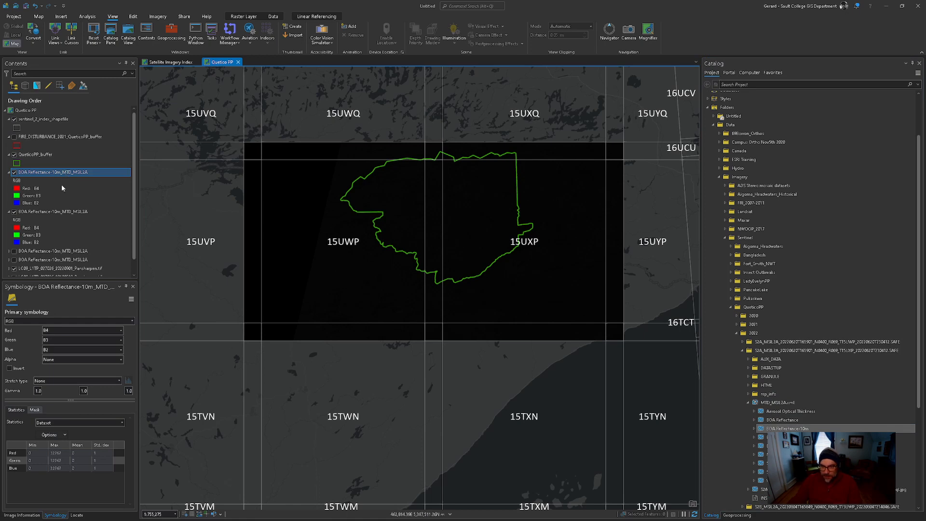
# Step: Set the June 20 T15UXP layer's stretch type to Percent Clip and inspect the imagery around the burned area
pyautogui.click(61, 381)
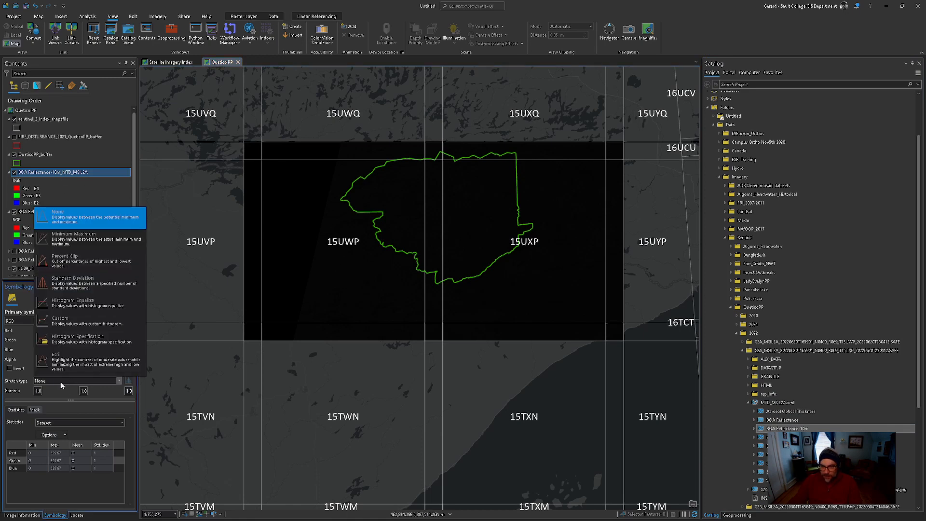
pyautogui.click(82, 267)
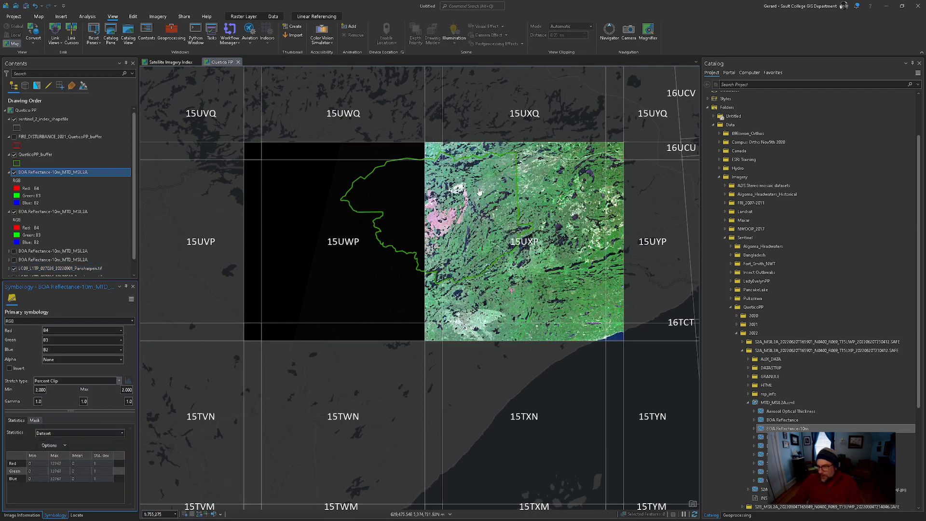
pyautogui.scroll(3, 480, 212)
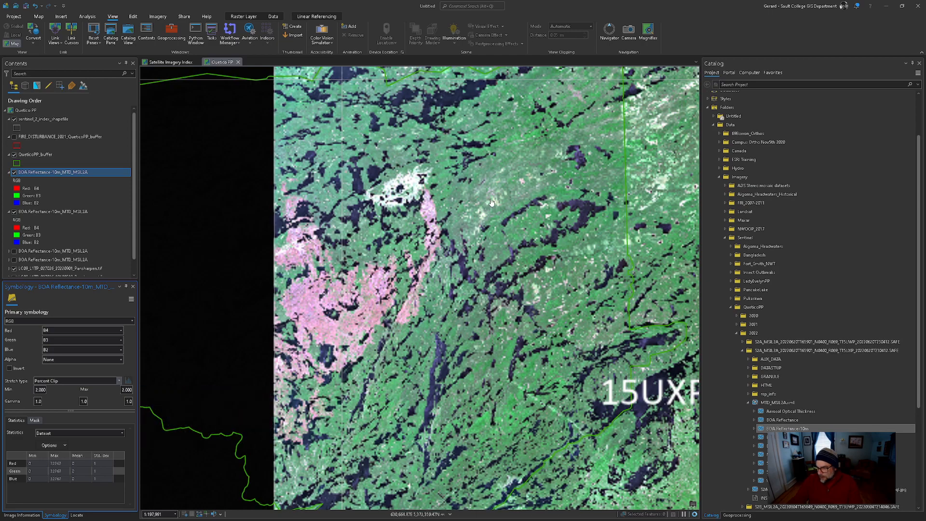
pyautogui.scroll(-3, 513, 187)
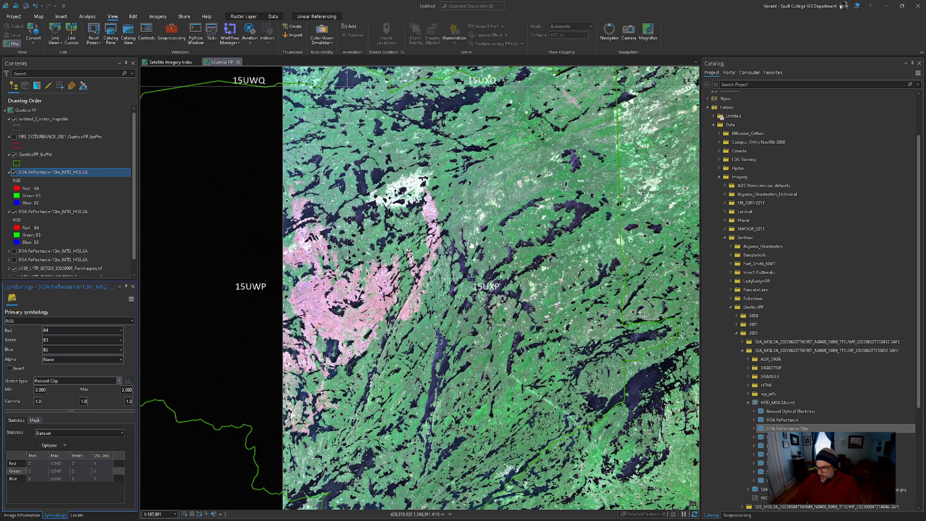
pyautogui.scroll(1, 471, 244)
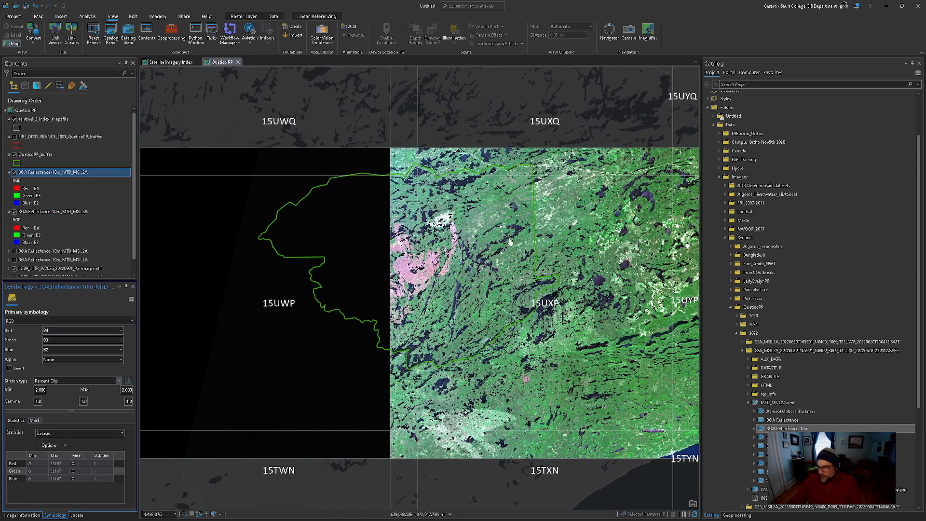
pyautogui.scroll(-2, 512, 244)
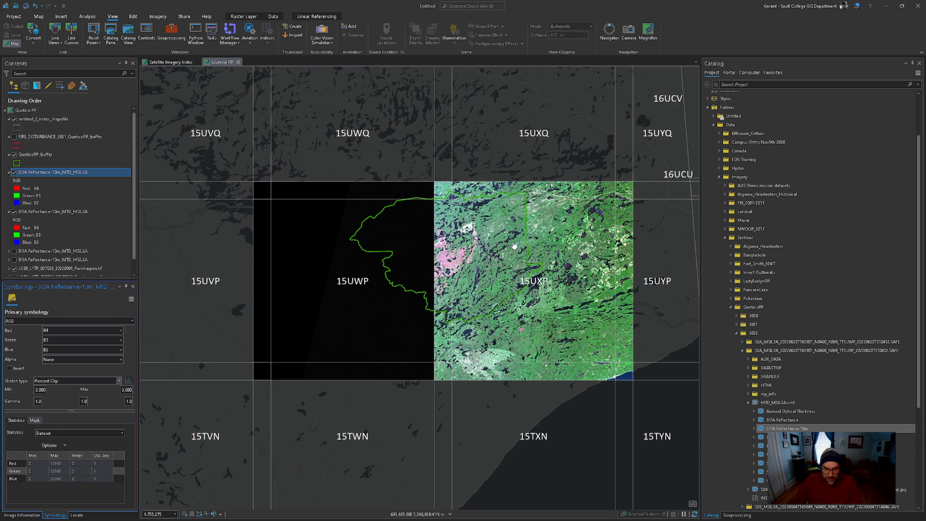
# Step: Set the June 20 T15UWP layer's stretch type to Percent Clip and inspect both tiles across the park
pyautogui.rightClick(66, 213)
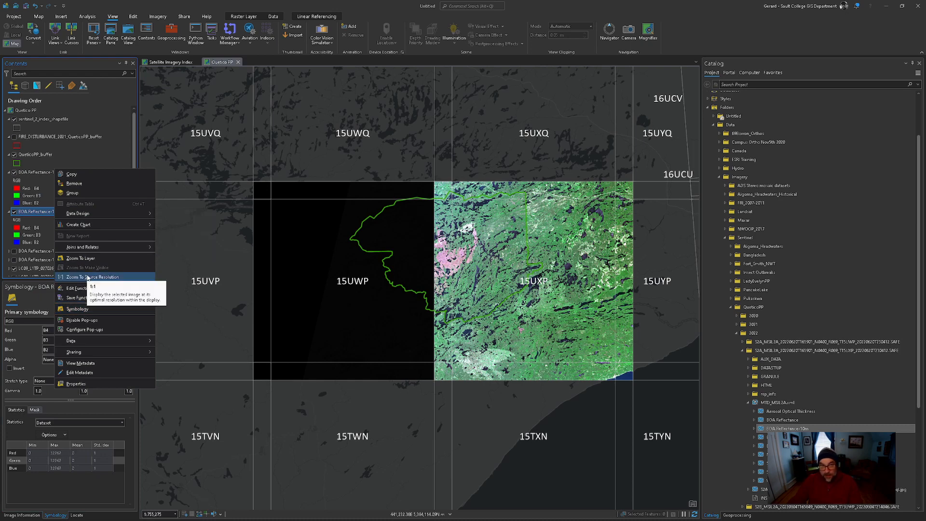
pyautogui.click(77, 309)
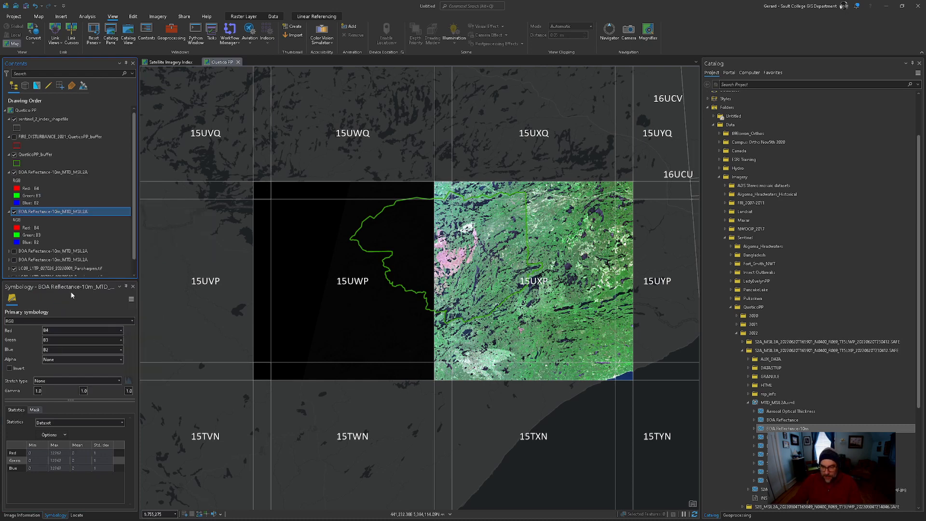
pyautogui.click(55, 383)
pyautogui.click(73, 265)
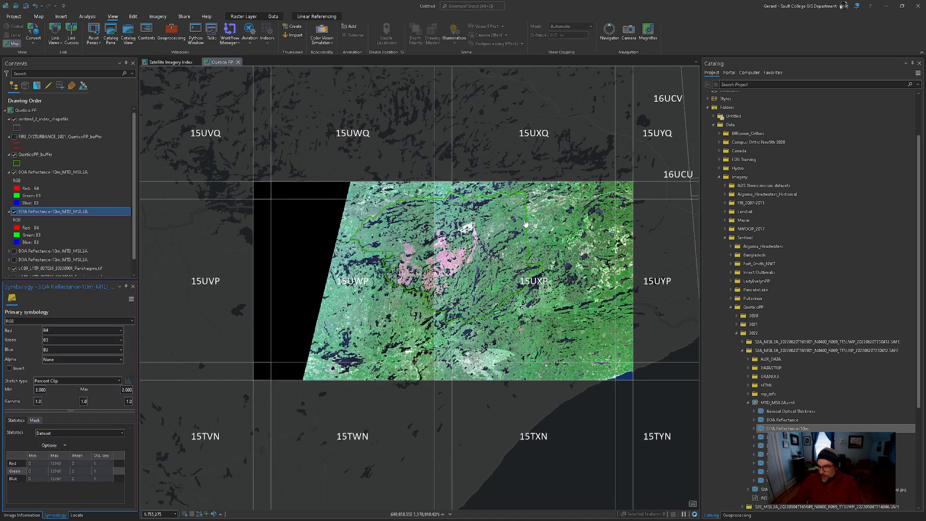
pyautogui.scroll(3, 410, 263)
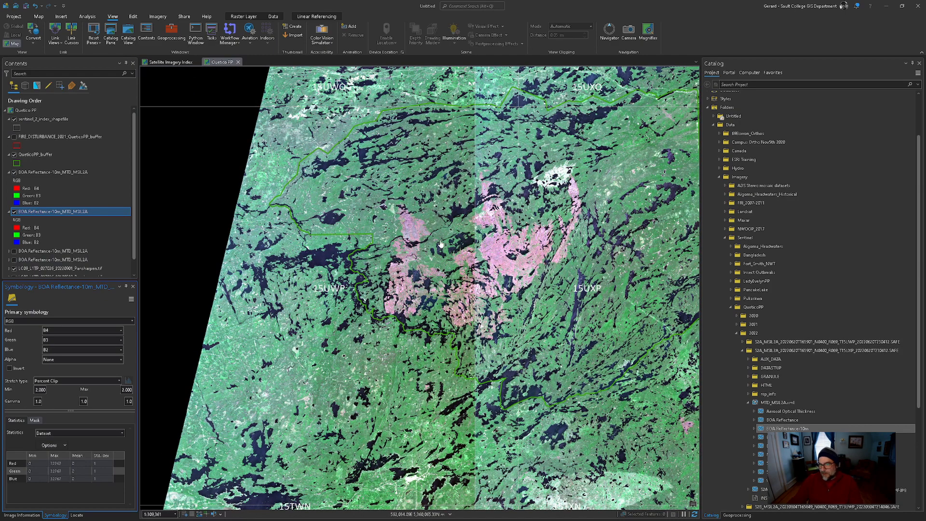
pyautogui.scroll(-3, 446, 256)
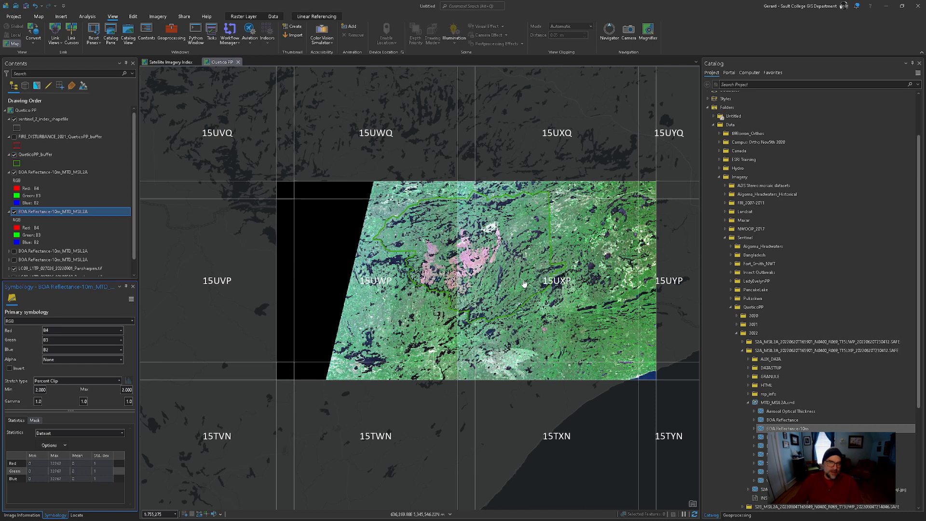
# Step: Turn off both June 20 BOA Reflectance-10m layers, examine the Landsat image of the park beneath, and turn both layers back on
pyautogui.keyDown('ctrl'); pyautogui.click(41, 172); pyautogui.keyUp('ctrl')
pyautogui.rightClick(42, 173)
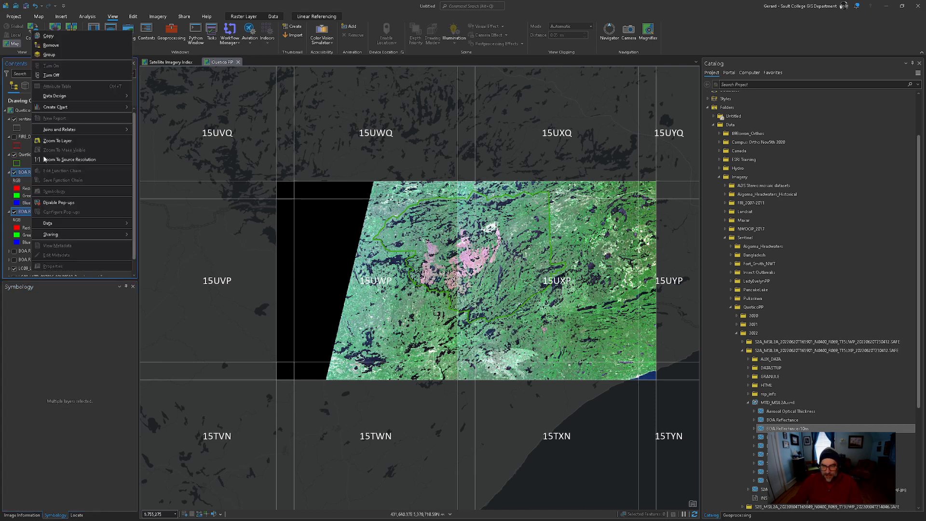
pyautogui.click(52, 75)
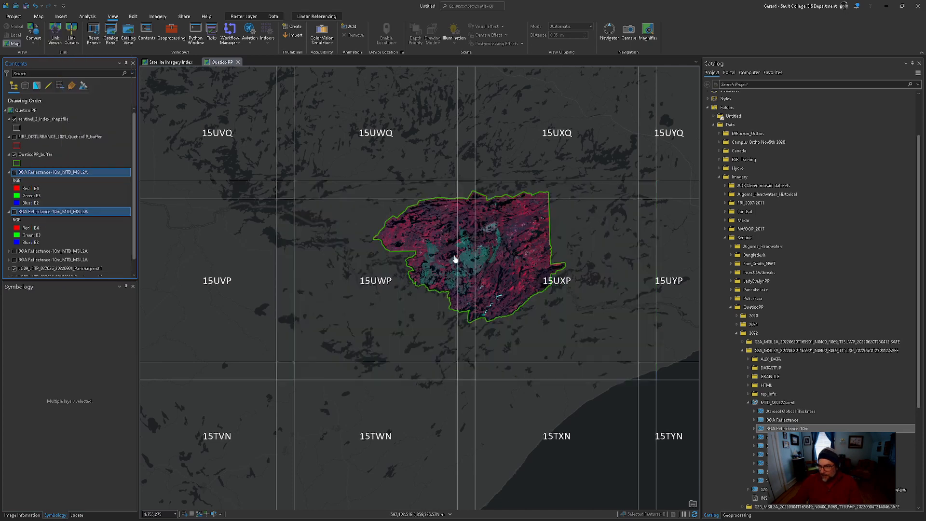
pyautogui.scroll(4, 455, 259)
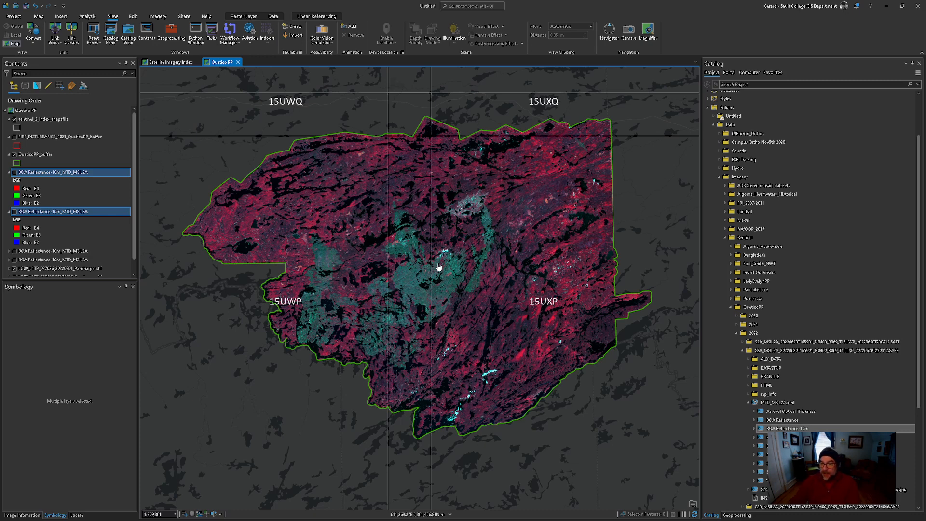
pyautogui.click(15, 172)
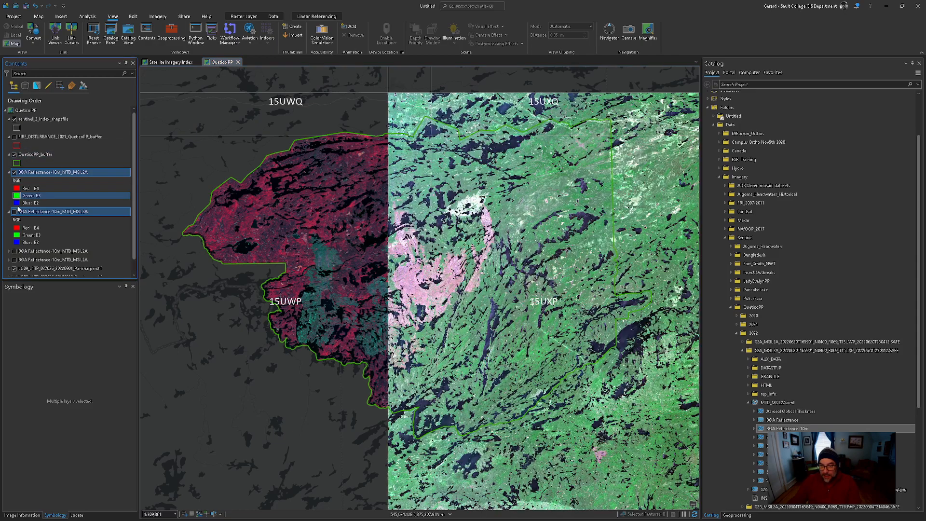
pyautogui.click(14, 212)
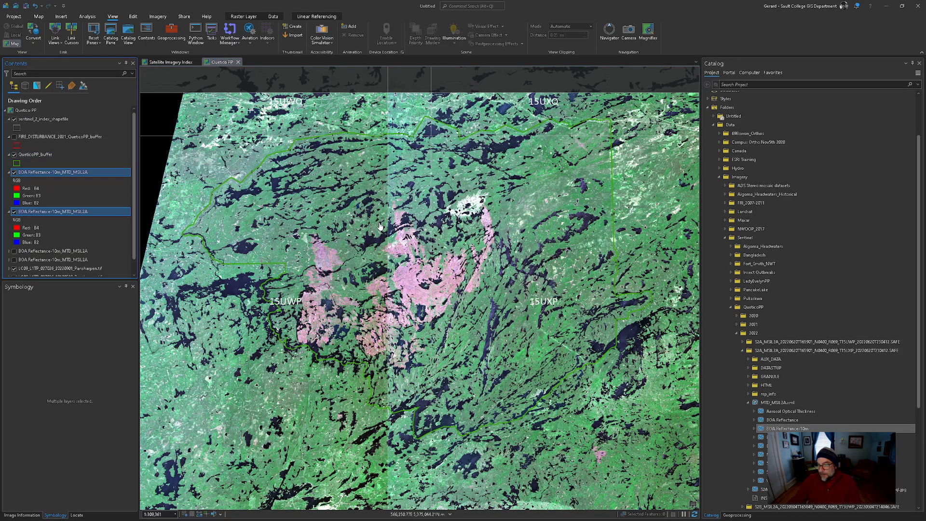
pyautogui.scroll(-3, 381, 227)
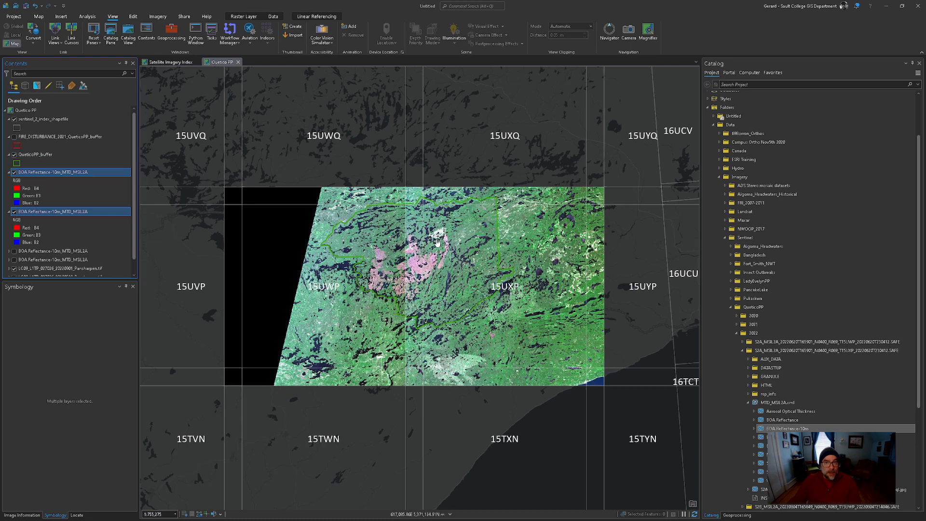